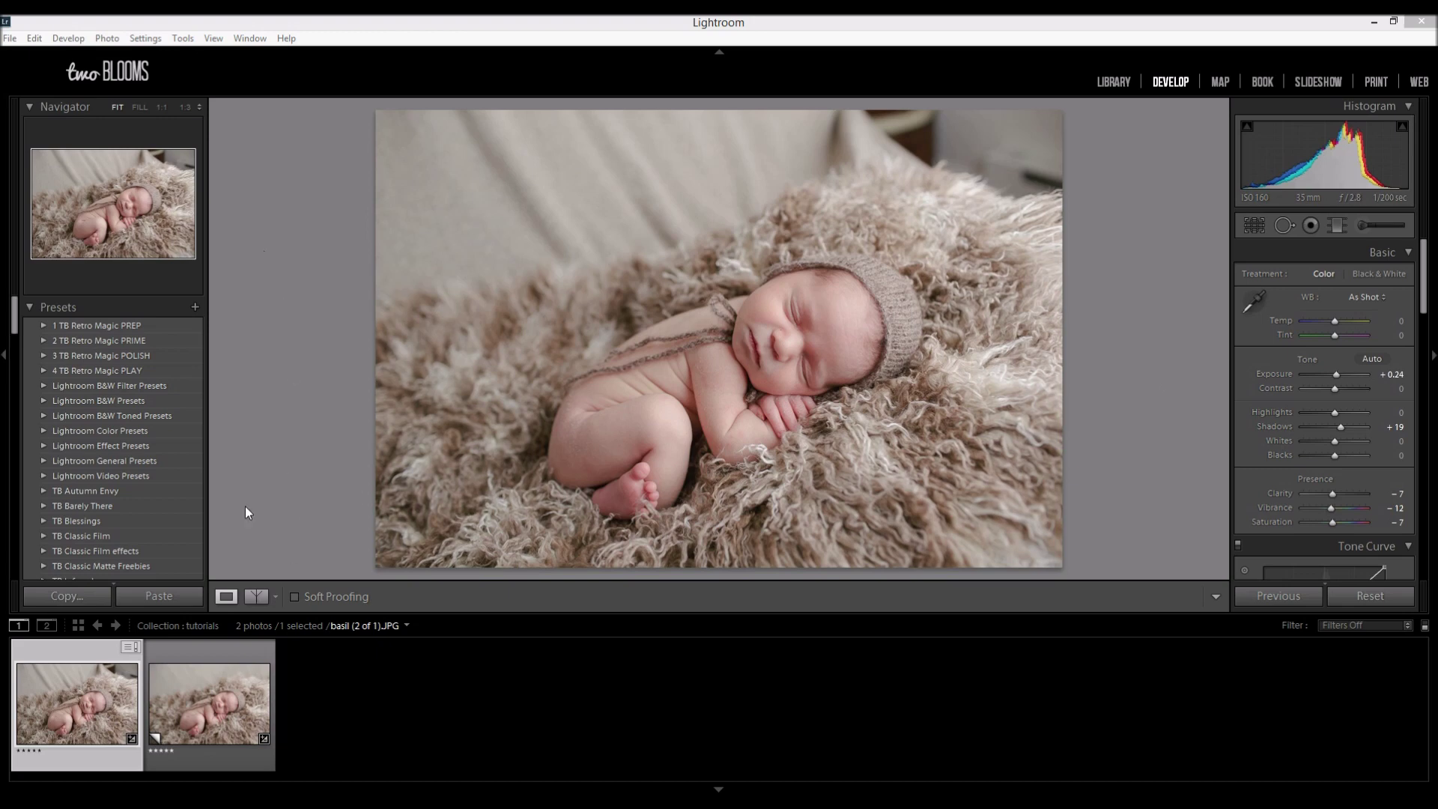
# Preview the edit in side-by-side and stacked before/after layouts, then return to single view.
pyautogui.click(255, 596)
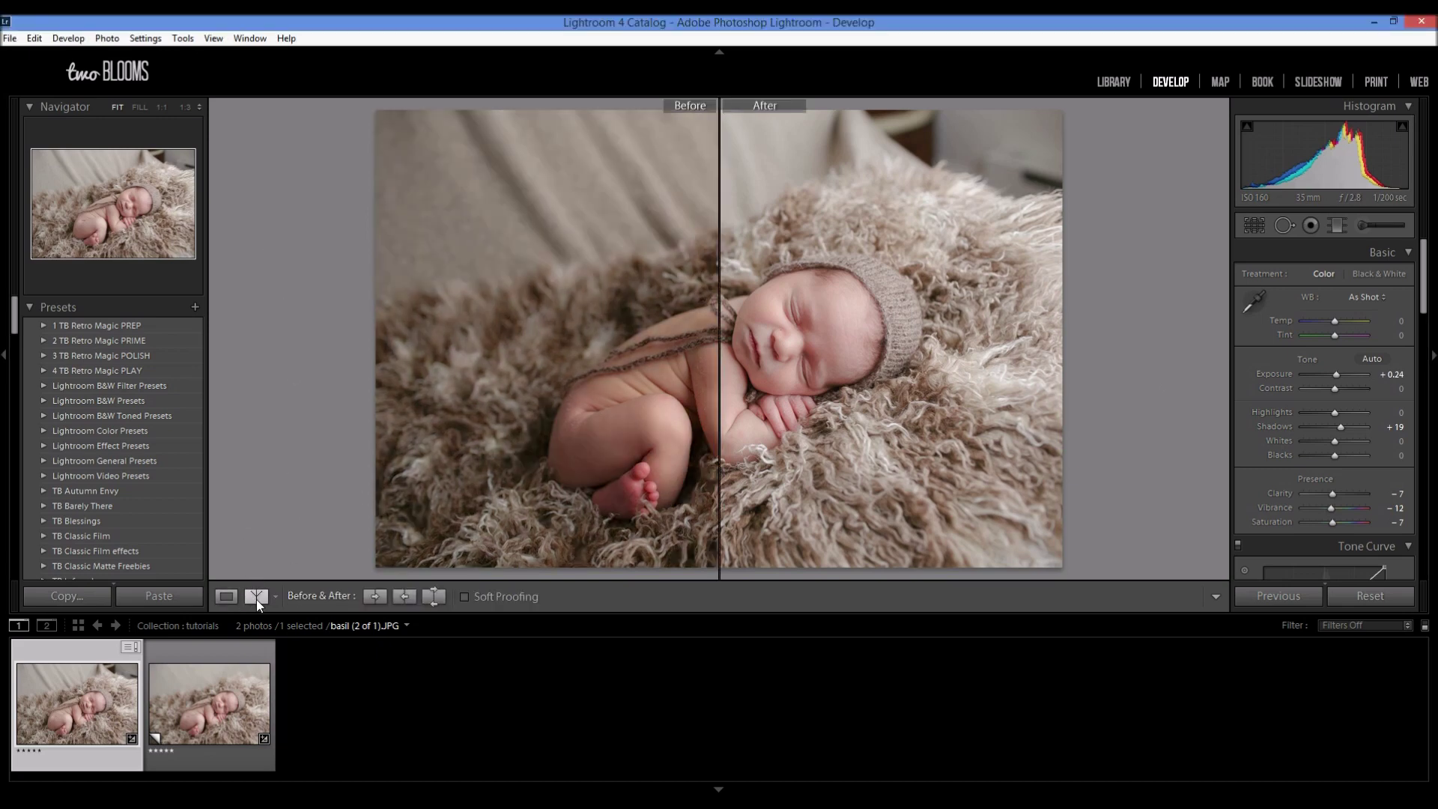
pyautogui.click(256, 597)
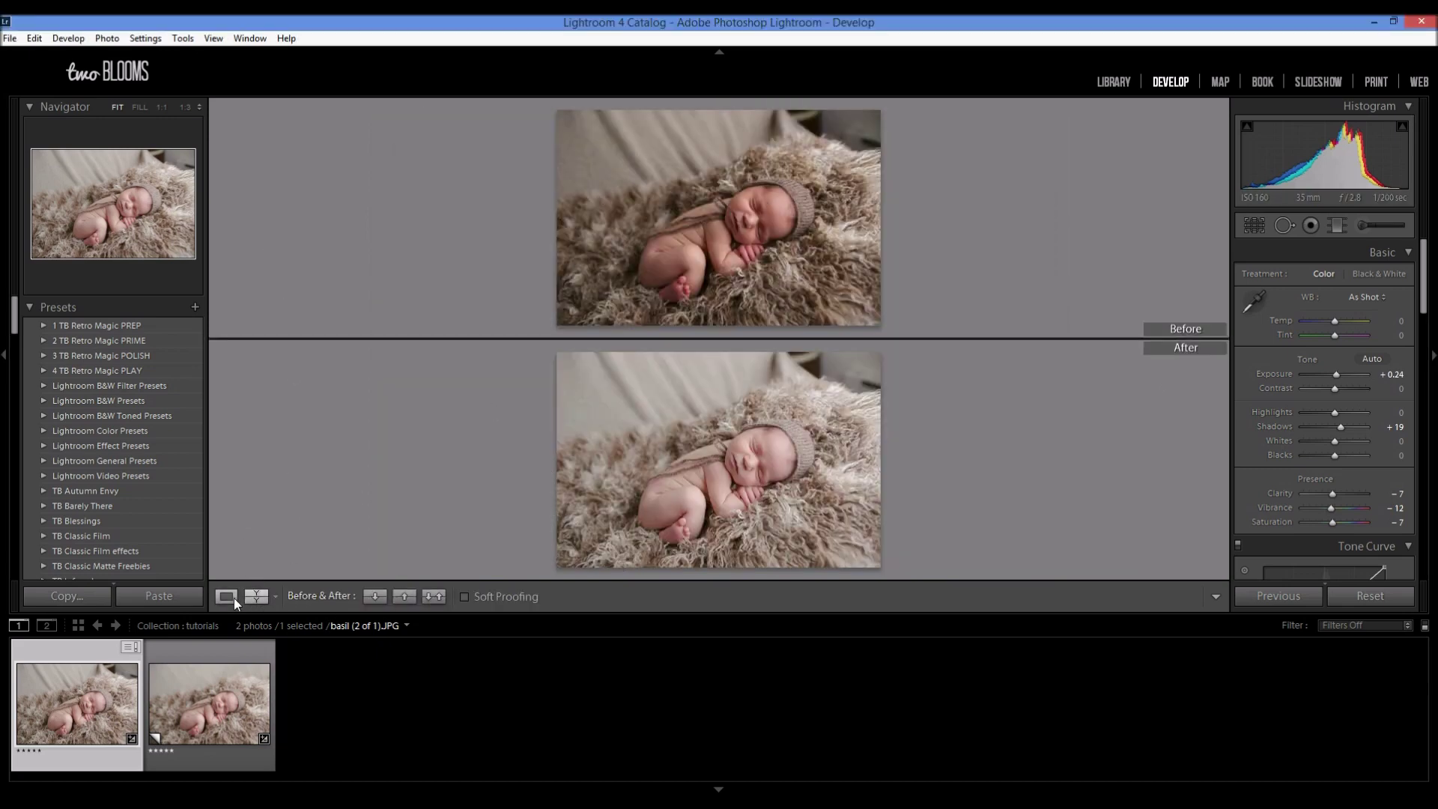
pyautogui.click(231, 597)
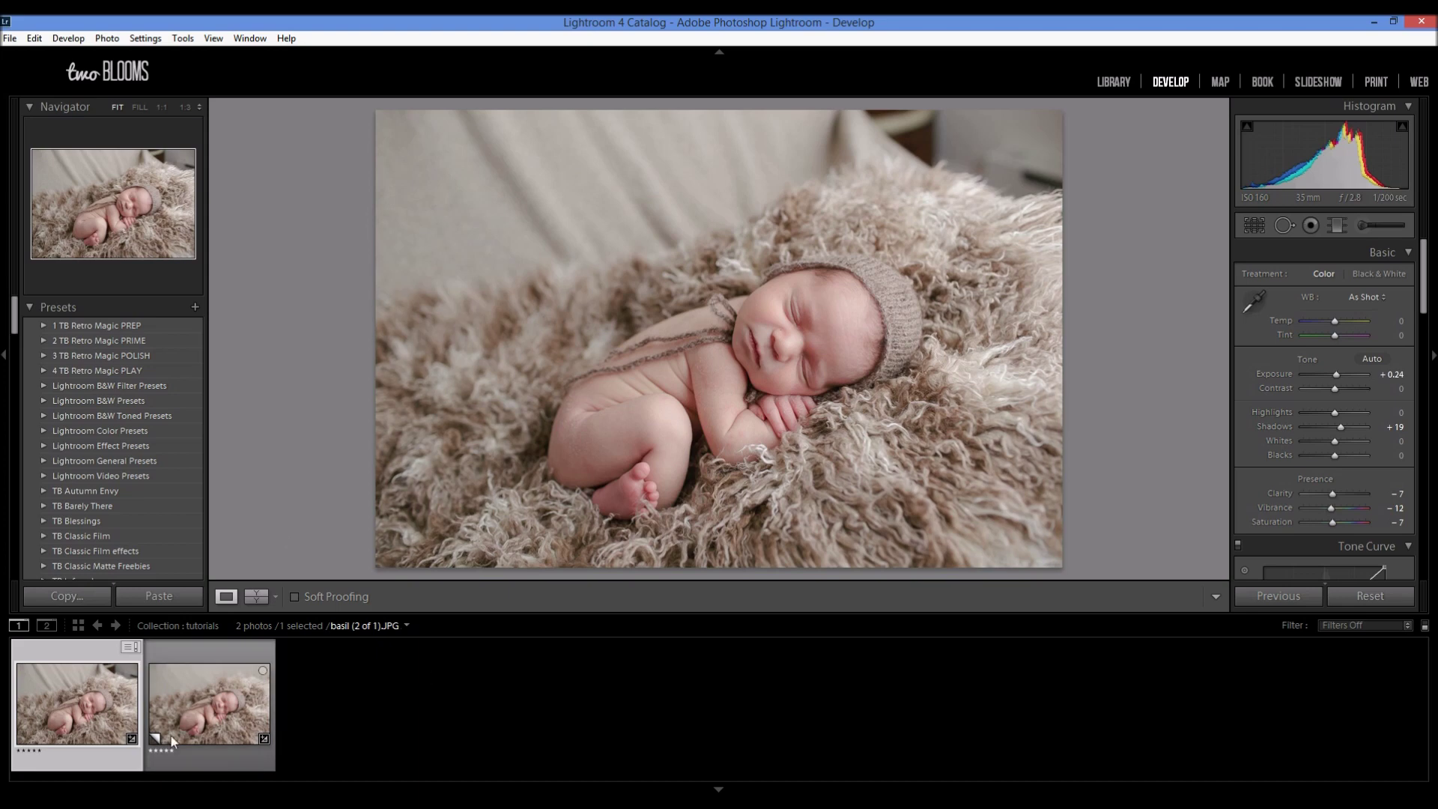
# Create a new virtual copy (Copy 2) of the original newborn photo.
pyautogui.click(216, 692)
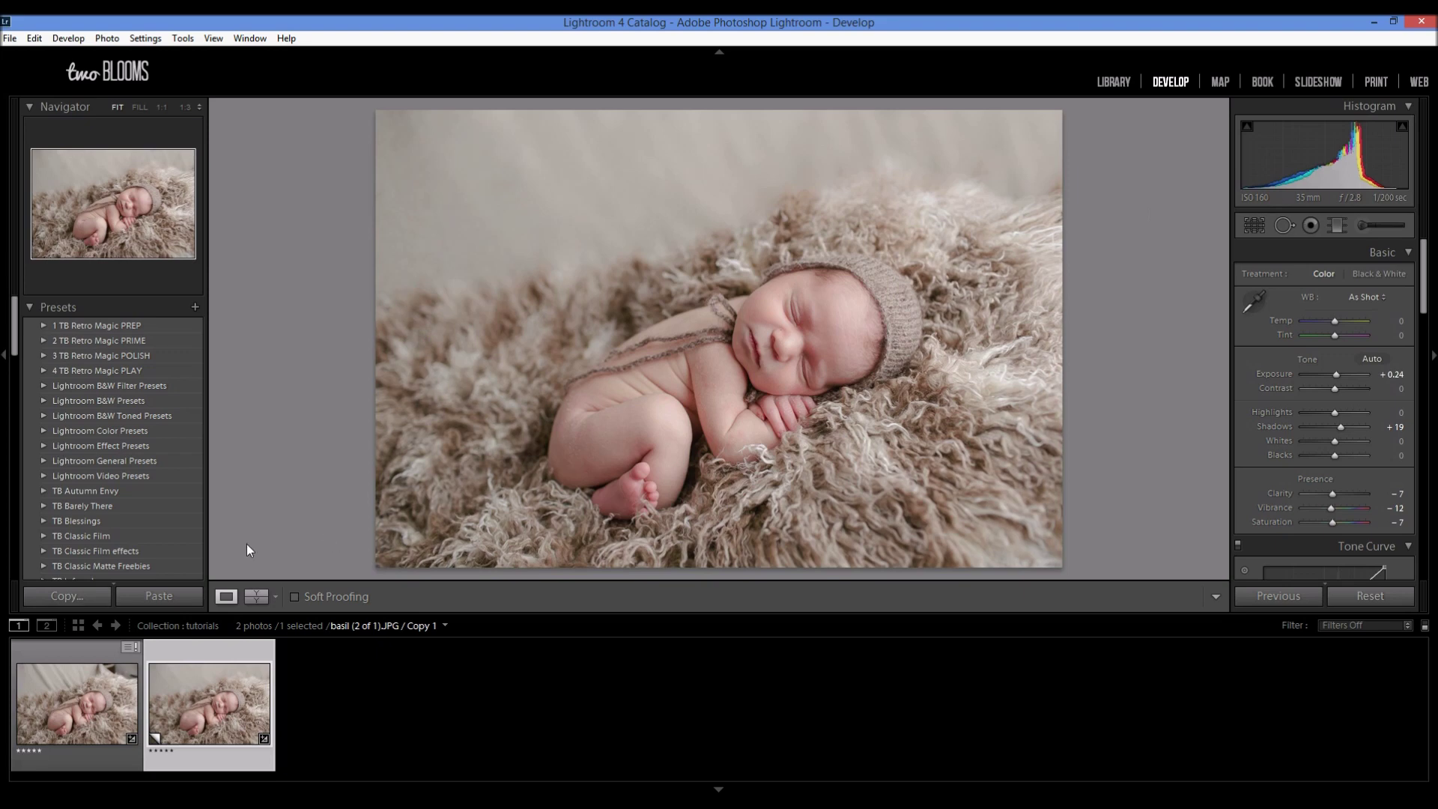
pyautogui.click(49, 698)
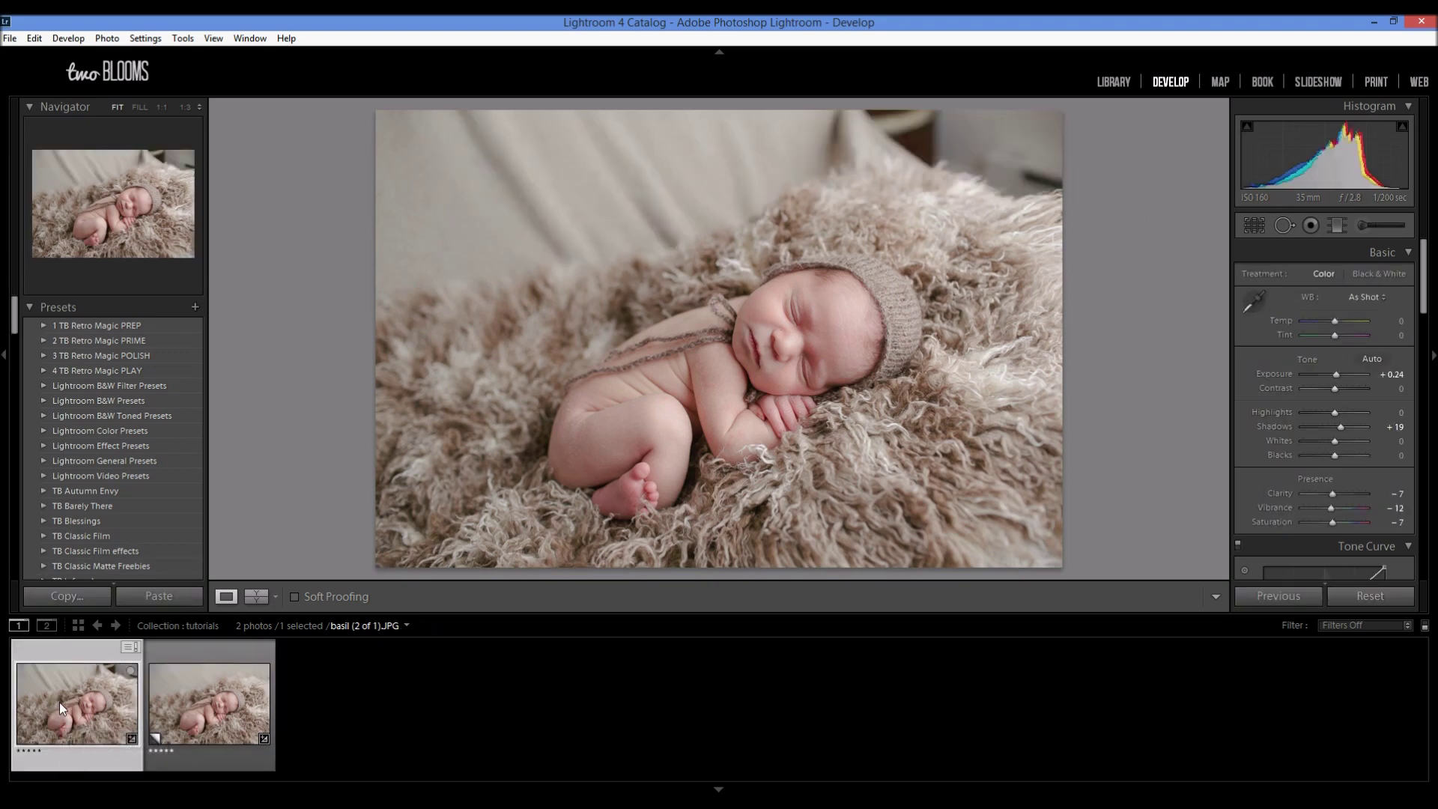
pyautogui.rightClick(60, 702)
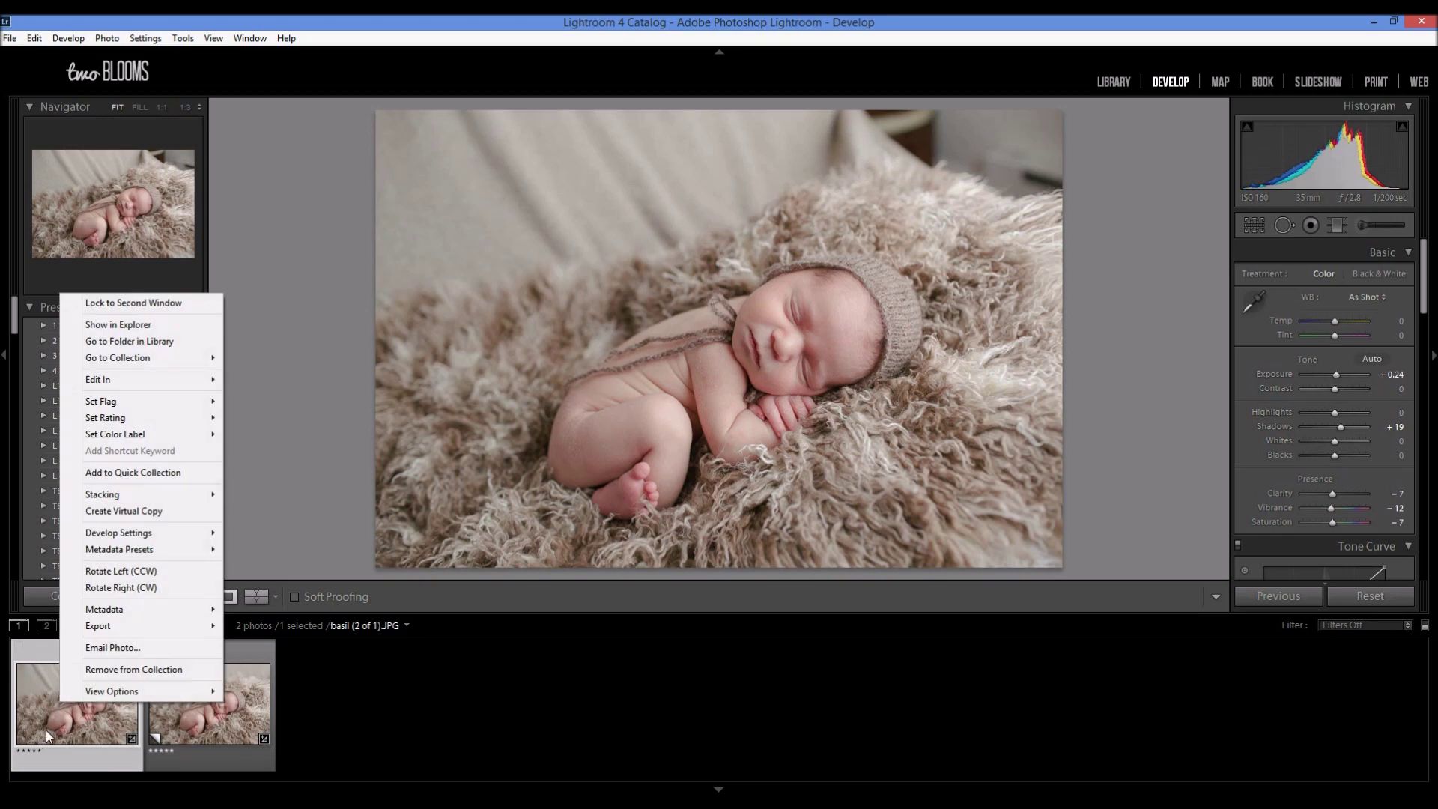
pyautogui.click(116, 511)
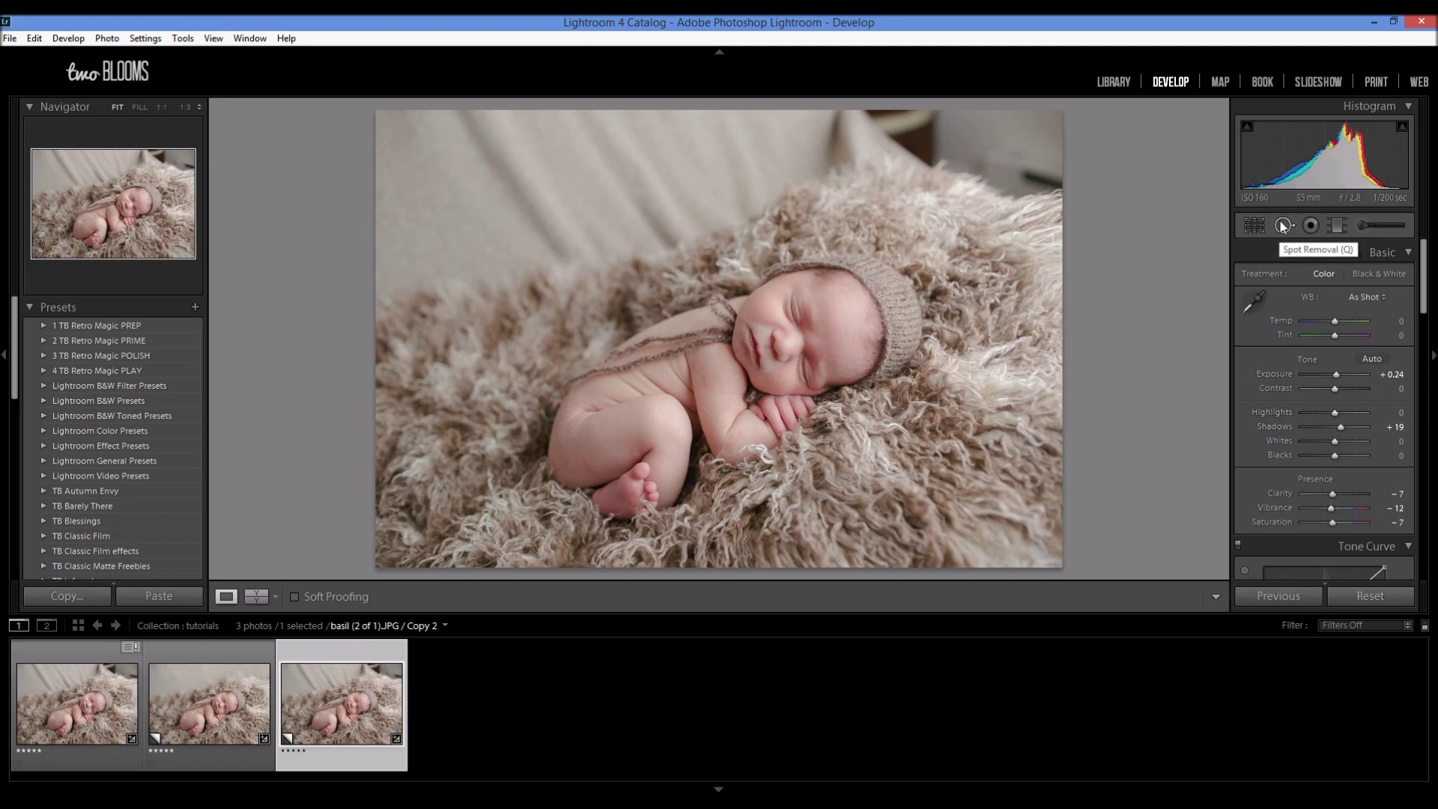
pyautogui.click(1283, 225)
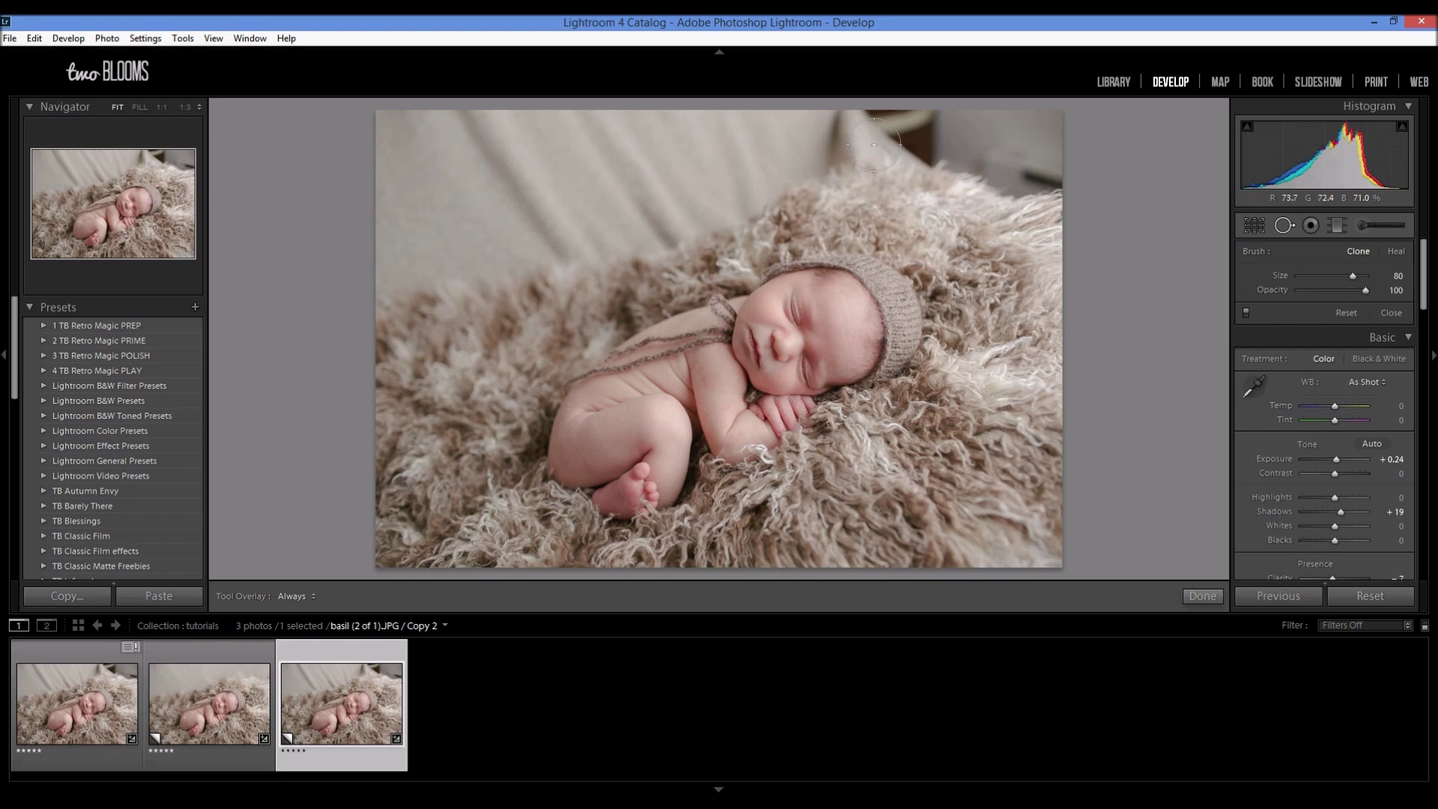
# Enlarge the Clone brush to size 89 and place a spot on the dark top-right corner.
pyautogui.scroll(1, 929, 164)
pyautogui.scroll(5, 1012, 153)
pyautogui.scroll(1, 1023, 149)
pyautogui.scroll(1, 1025, 143)
pyautogui.click(1023, 144)
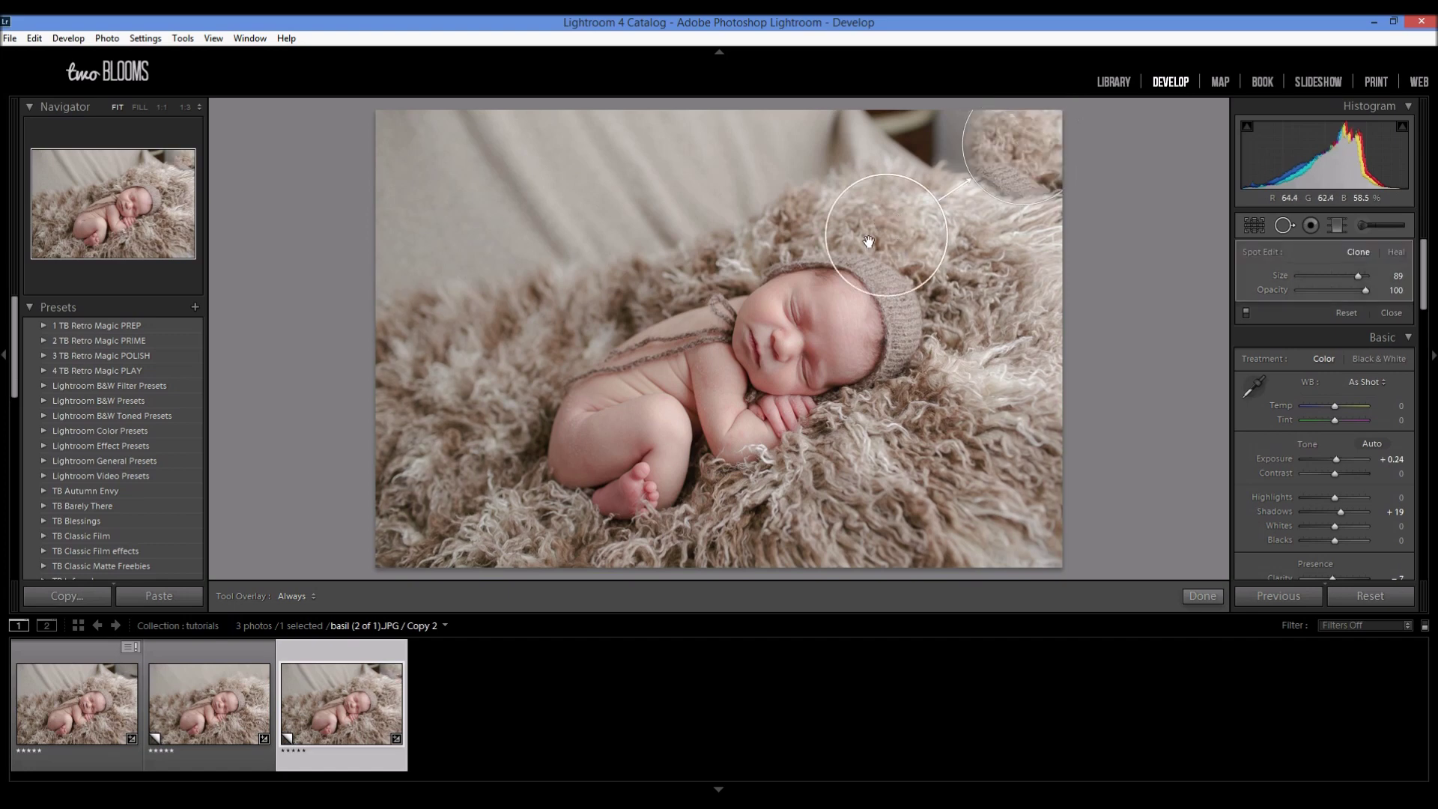
# Resample the top-right clone spot from plain upper-left backdrop and enlarge it to 93.
pyautogui.moveTo(908, 230); pyautogui.dragTo(734, 171)
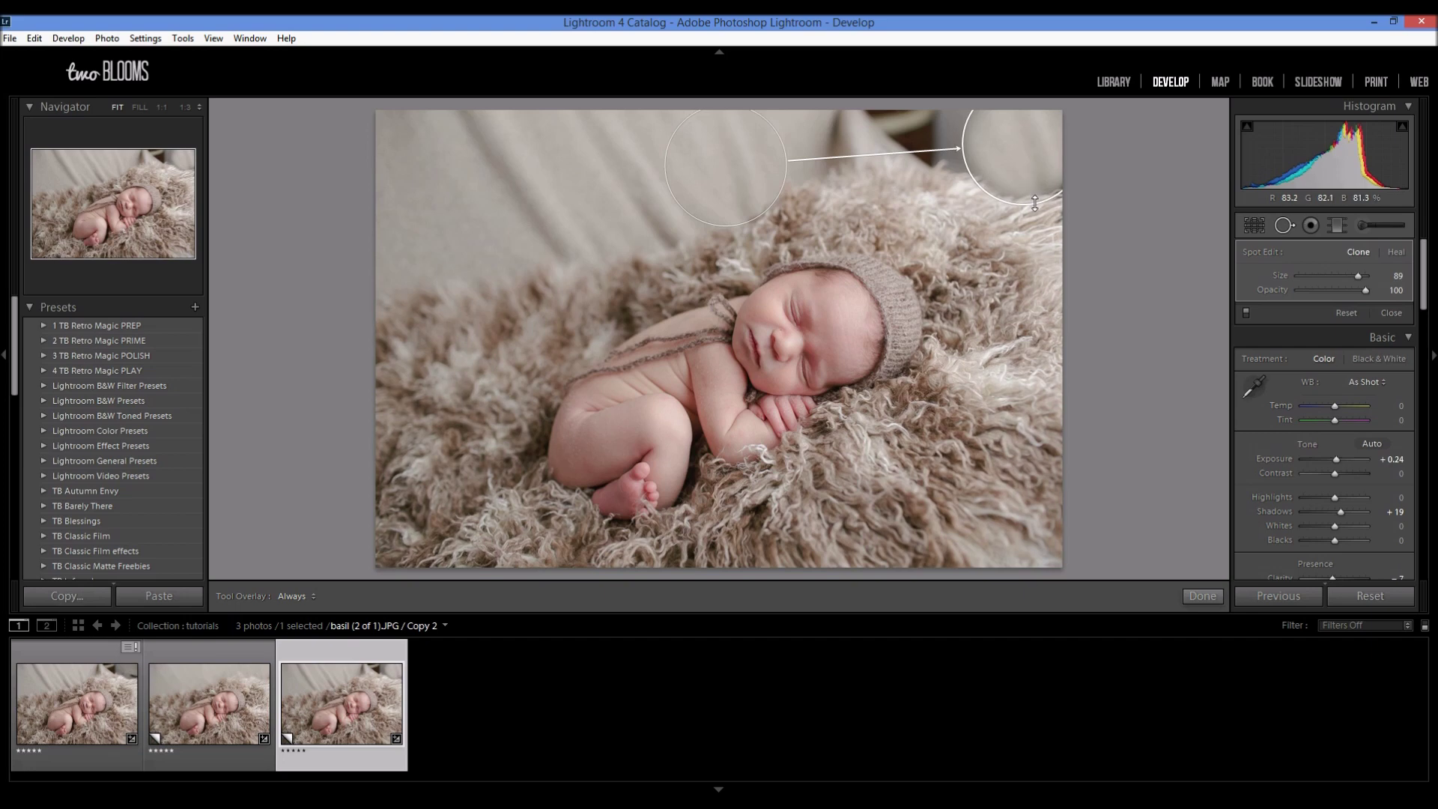
pyautogui.moveTo(1035, 203)
pyautogui.mouseDown()
pyautogui.moveTo(1041, 260)
pyautogui.moveTo(1039, 230)
pyautogui.mouseUp()
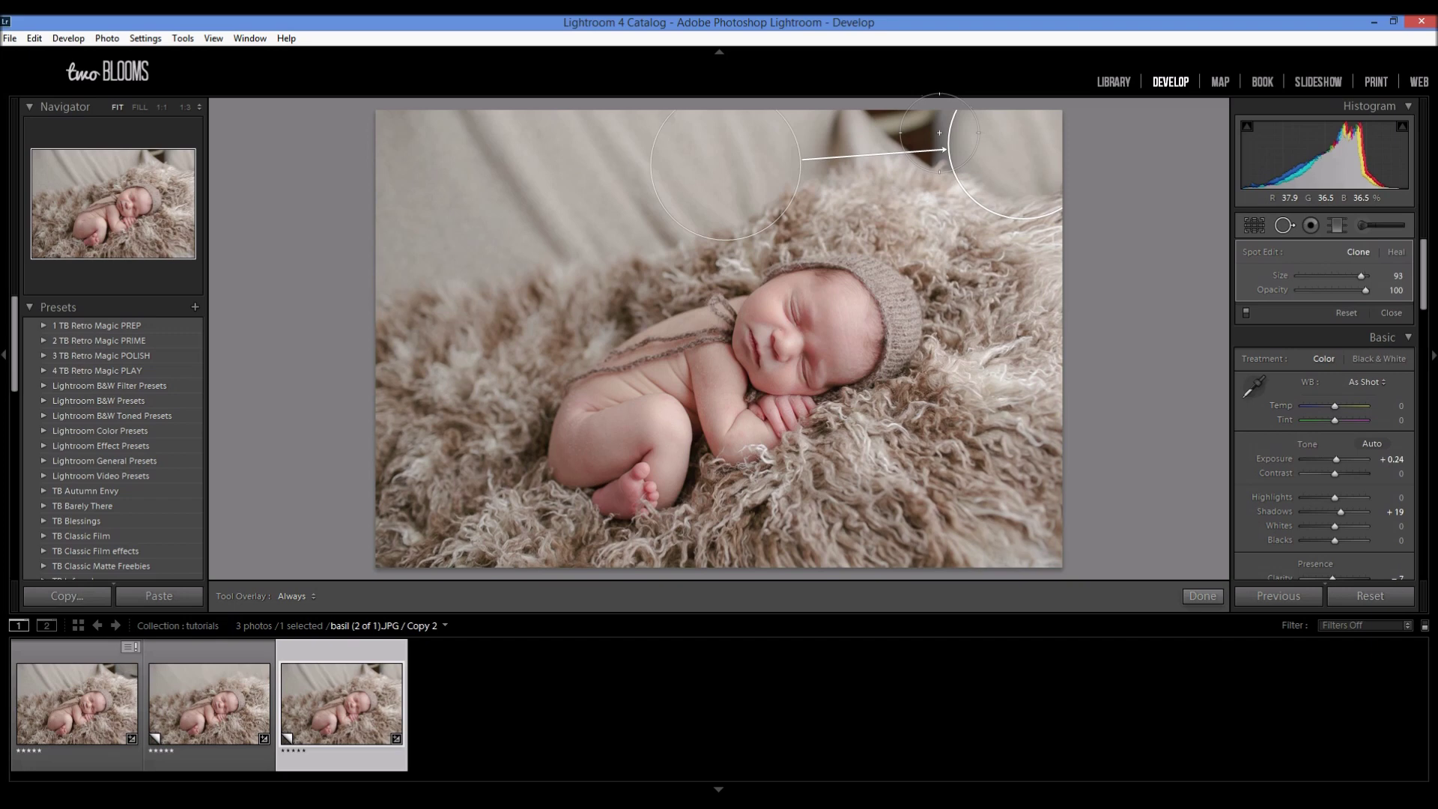
pyautogui.scroll(-2, 938, 133)
# Clone the top-edge wrinkle from smoother backdrop to the left at opacity 100, resizing the patch.
pyautogui.click(938, 133)
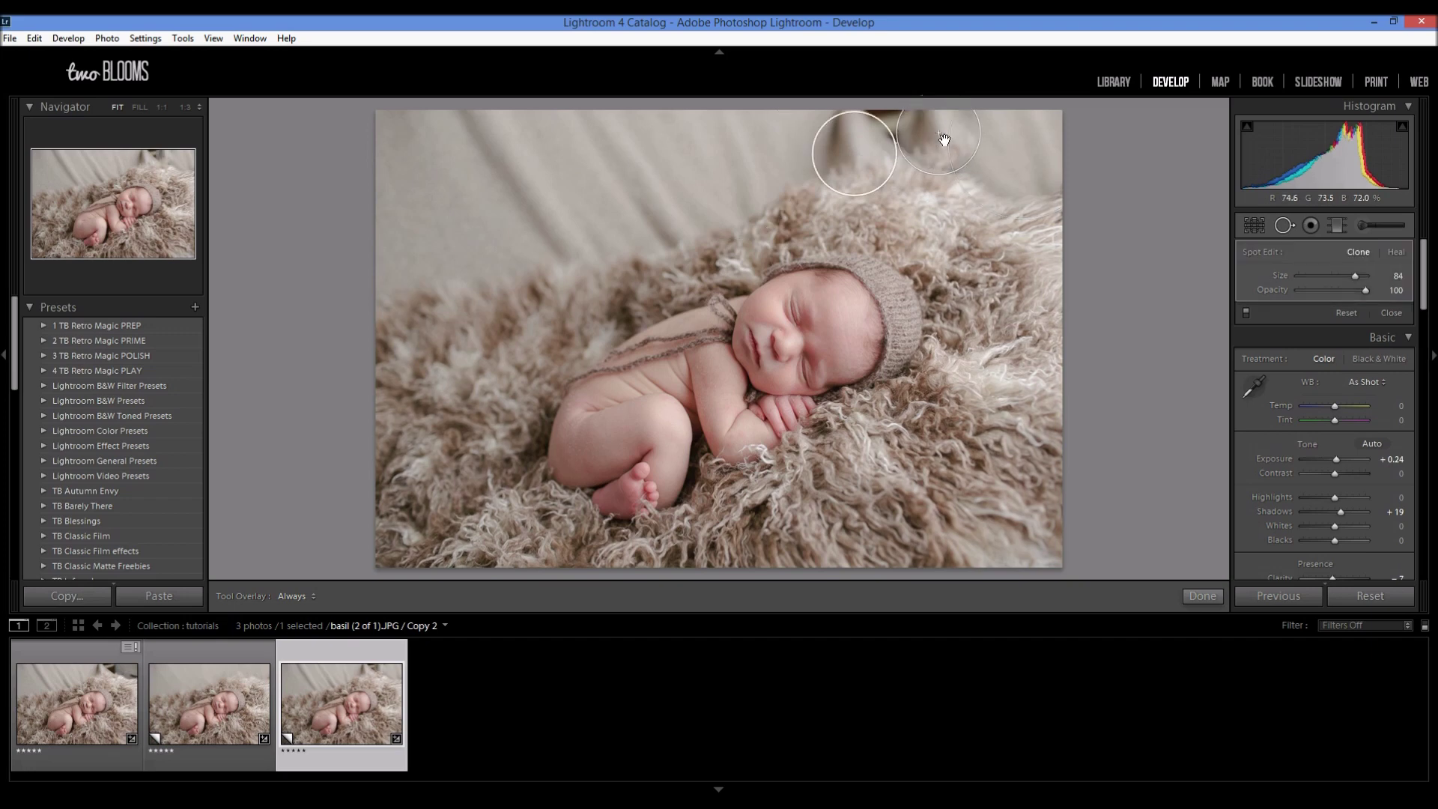
pyautogui.moveTo(859, 154); pyautogui.dragTo(705, 157)
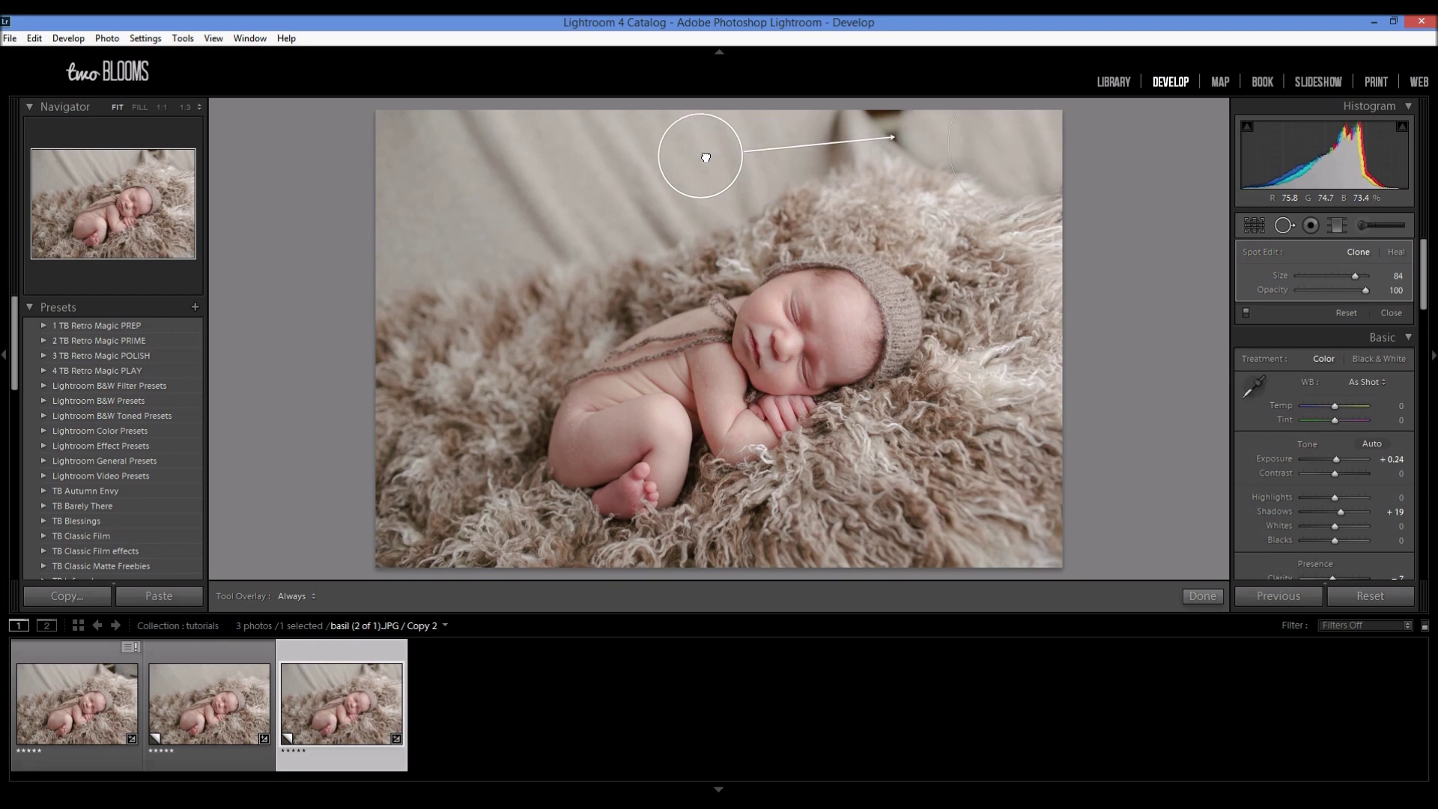
pyautogui.moveTo(706, 157); pyautogui.dragTo(705, 158)
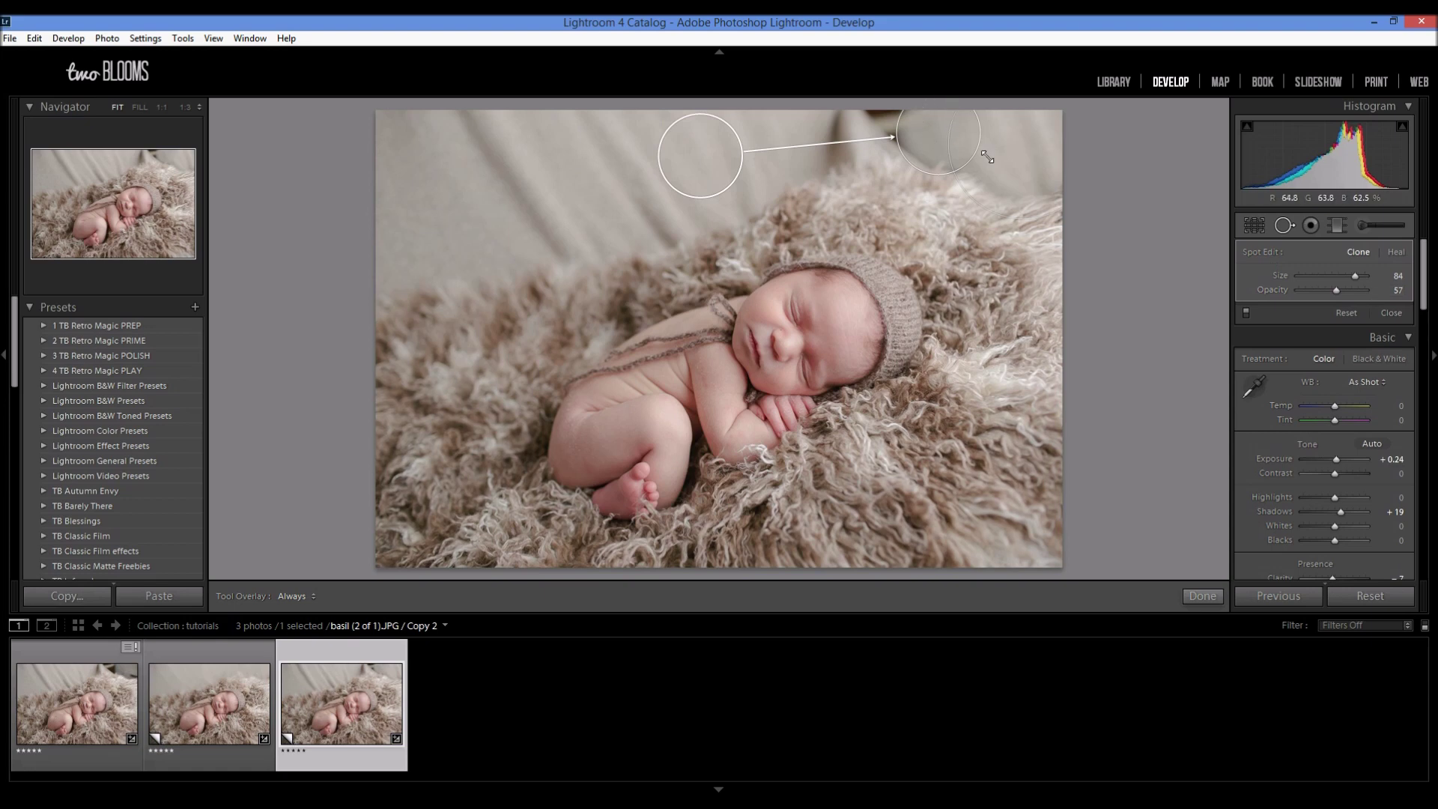
pyautogui.moveTo(1355, 295); pyautogui.dragTo(1369, 295)
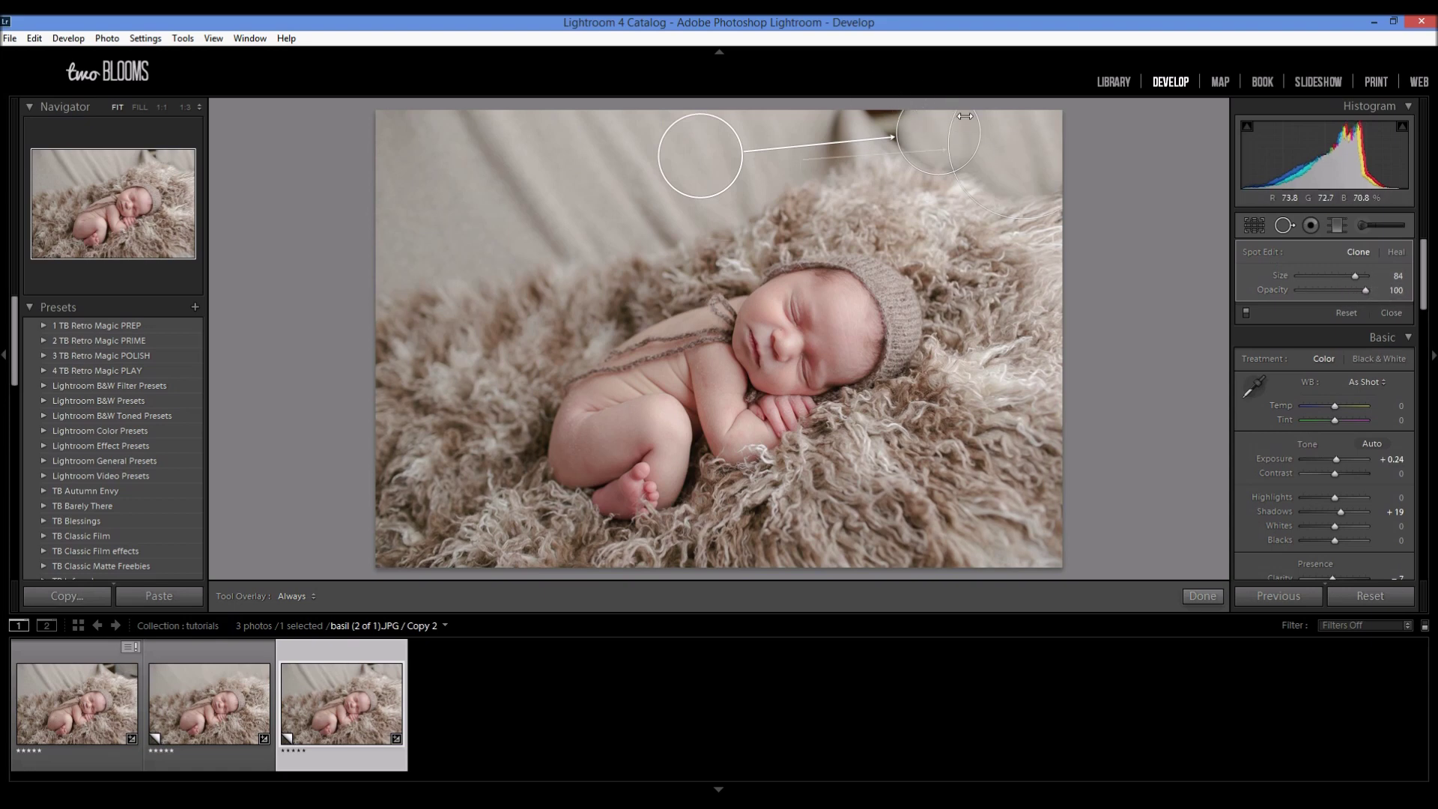
pyautogui.moveTo(950, 171); pyautogui.dragTo(950, 183)
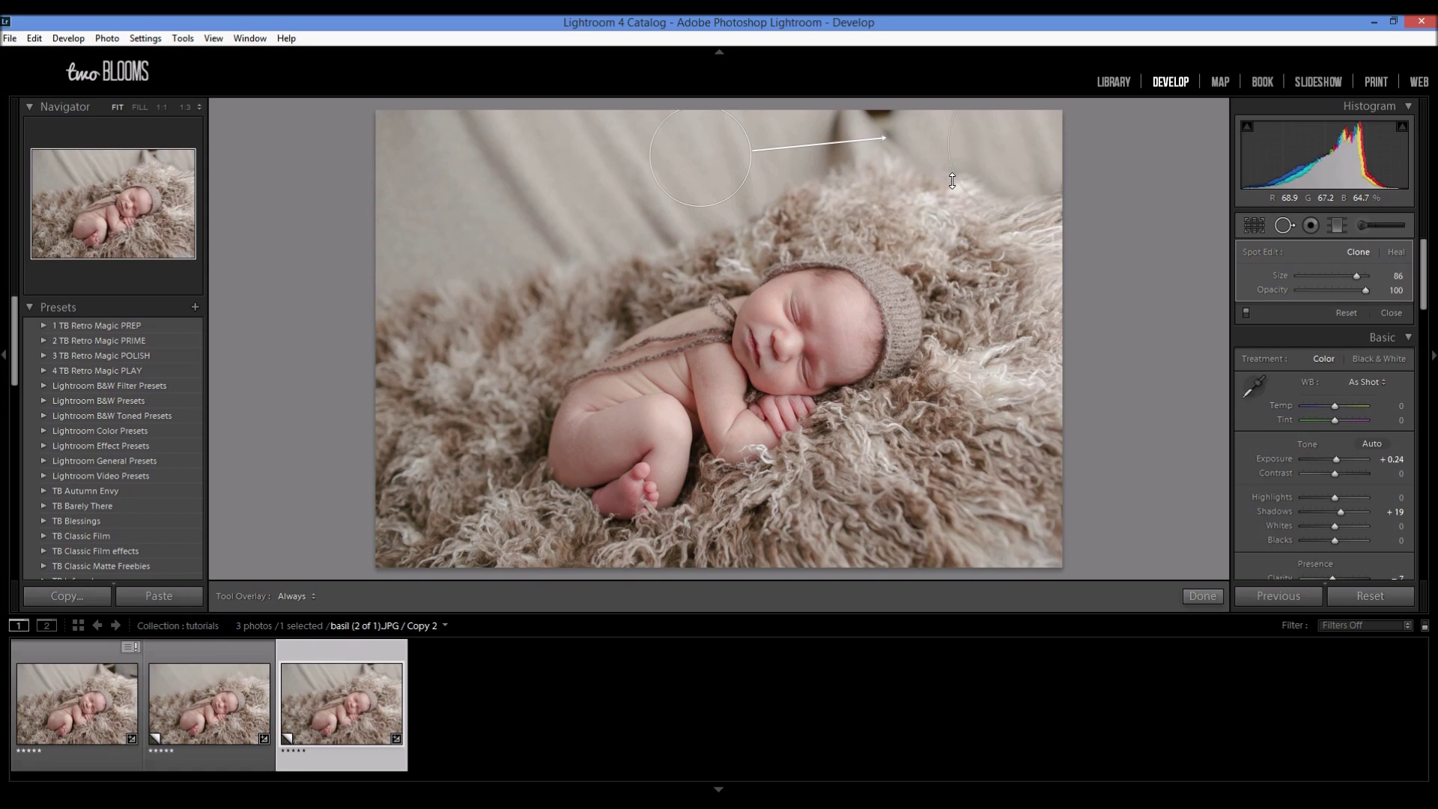
pyautogui.moveTo(952, 180); pyautogui.dragTo(952, 178)
pyautogui.click(852, 121)
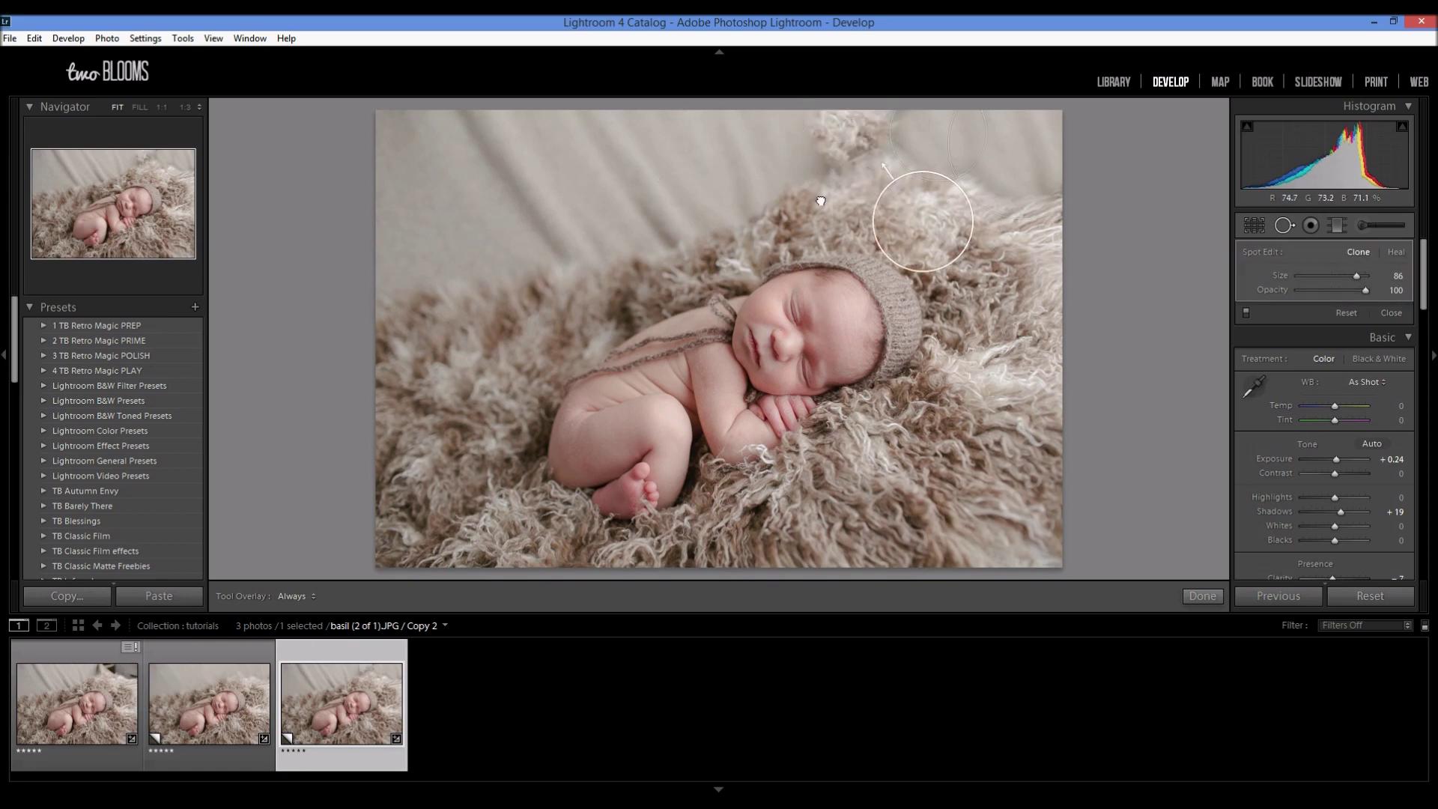
# Resample the new top-edge patch from smooth upper-left backdrop and set its size to 88.
pyautogui.moveTo(914, 210)
pyautogui.mouseDown()
pyautogui.moveTo(683, 137)
pyautogui.moveTo(696, 146)
pyautogui.mouseUp()
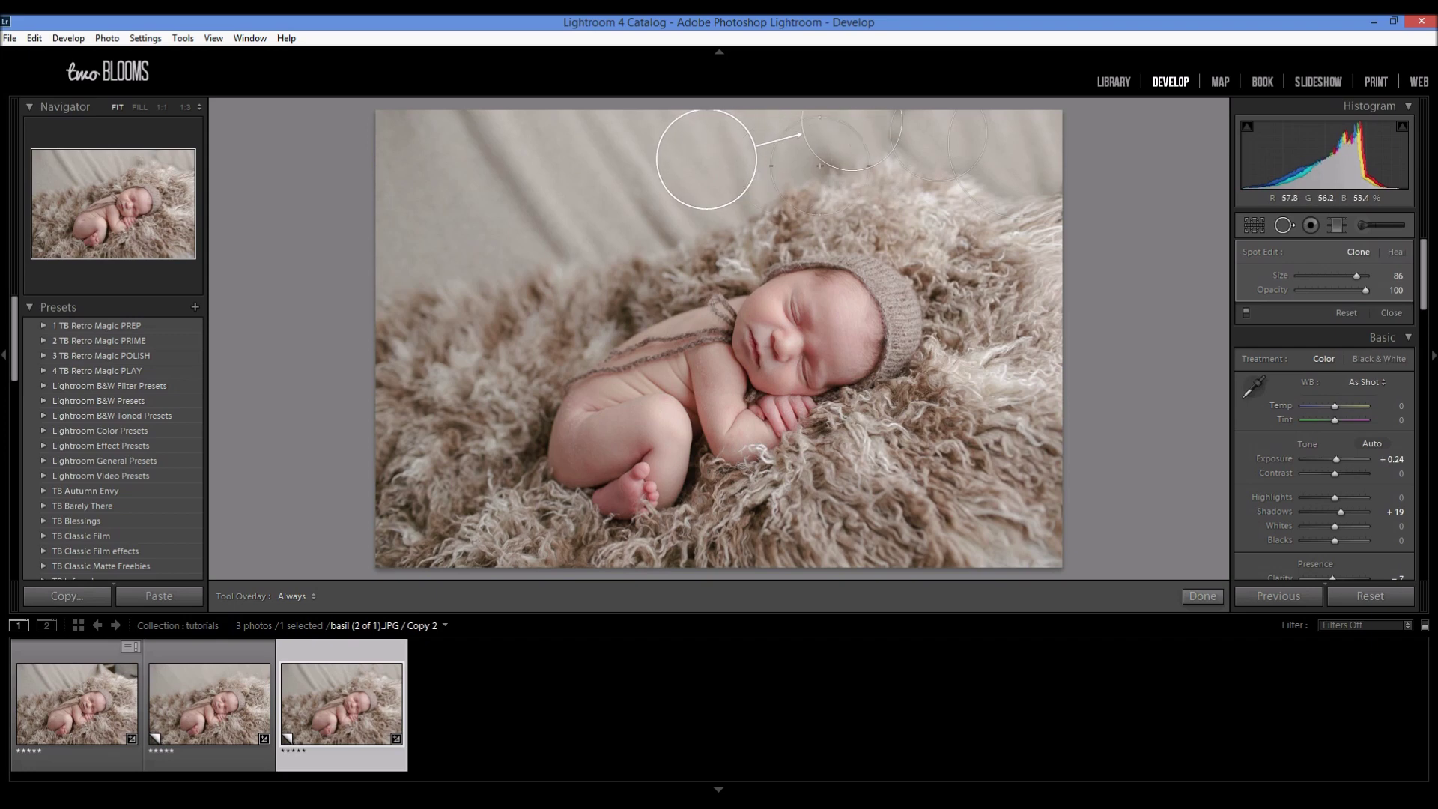
pyautogui.moveTo(838, 166); pyautogui.dragTo(828, 171)
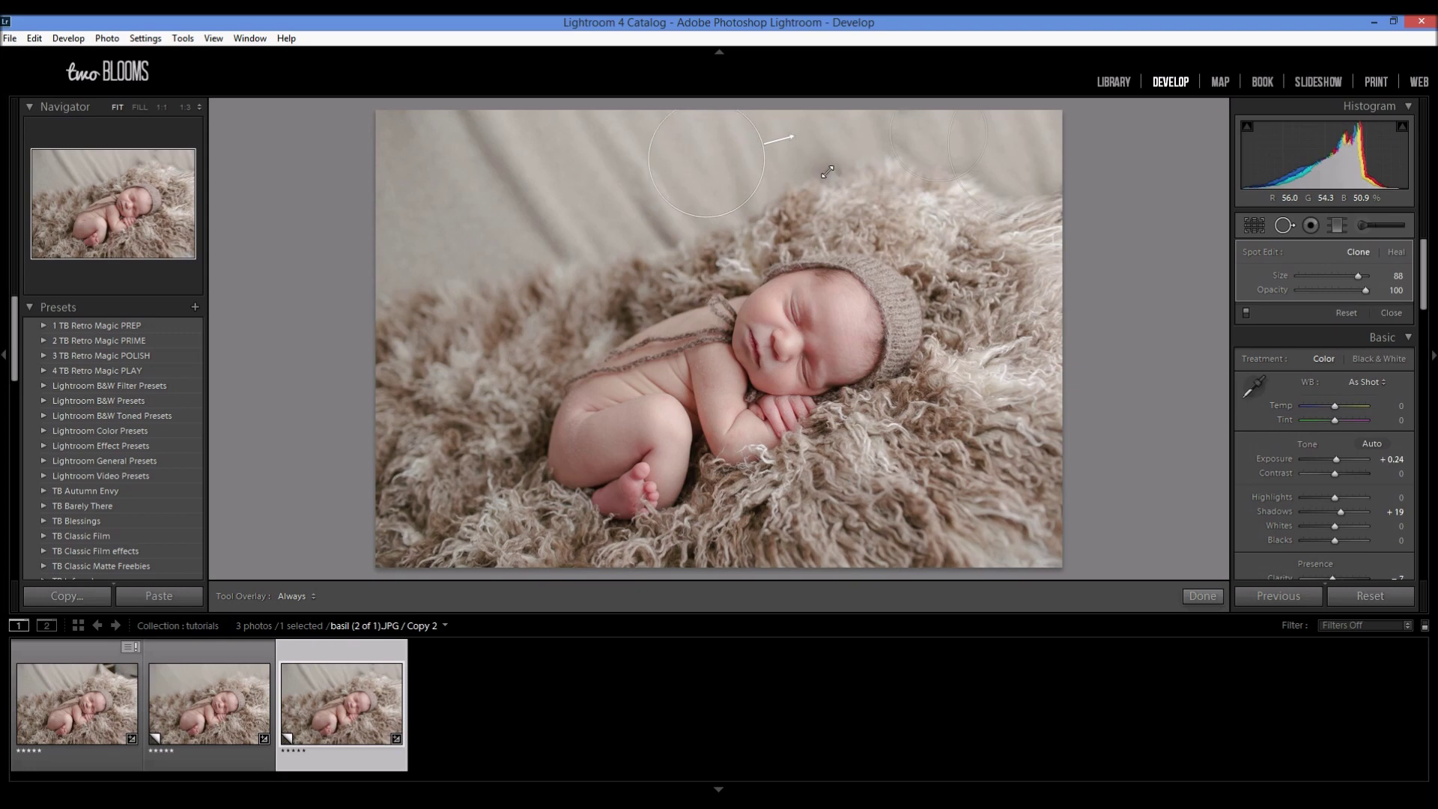
pyautogui.moveTo(828, 172); pyautogui.dragTo(827, 171)
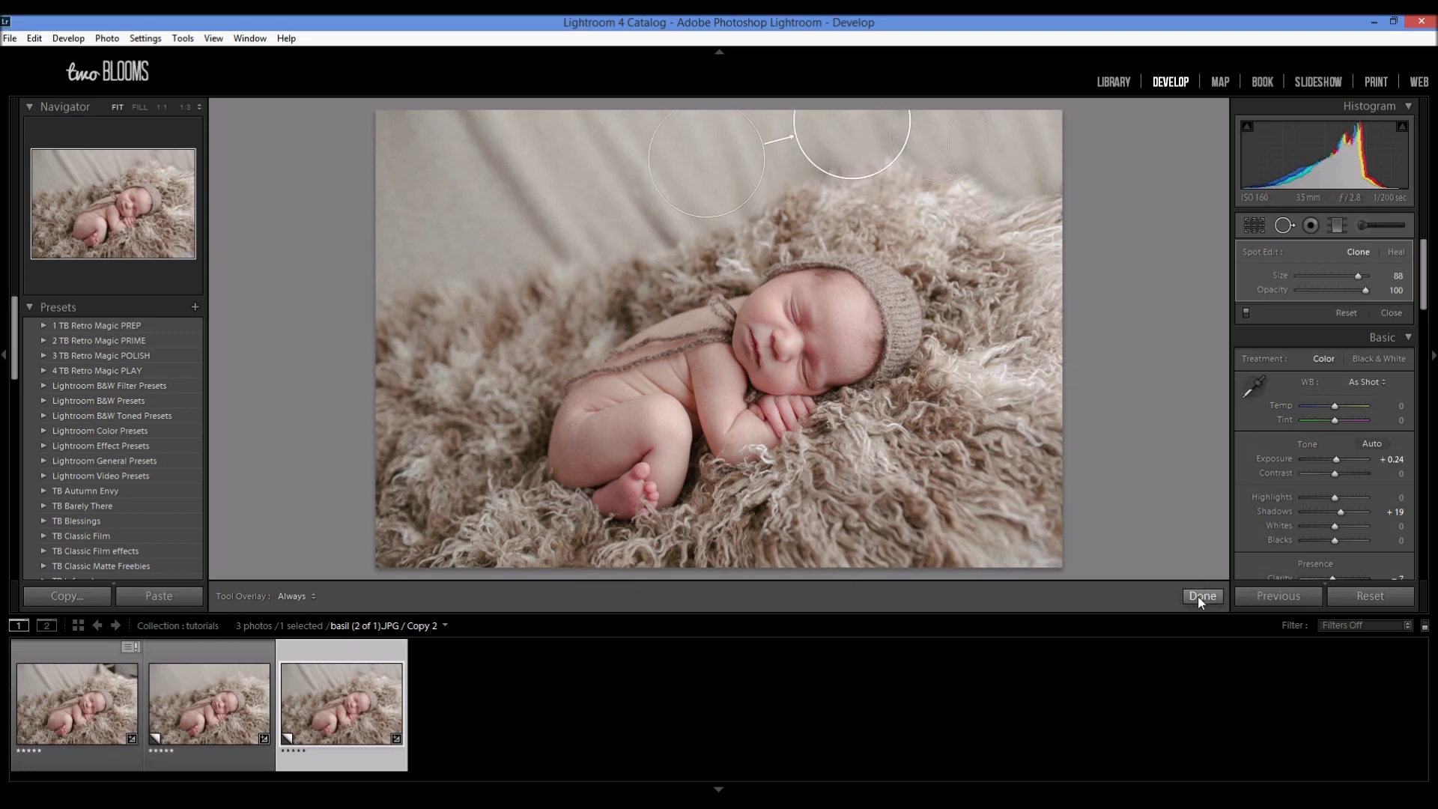
# Toggle the retouching off and on to compare, then close Spot Removal.
pyautogui.click(1247, 313)
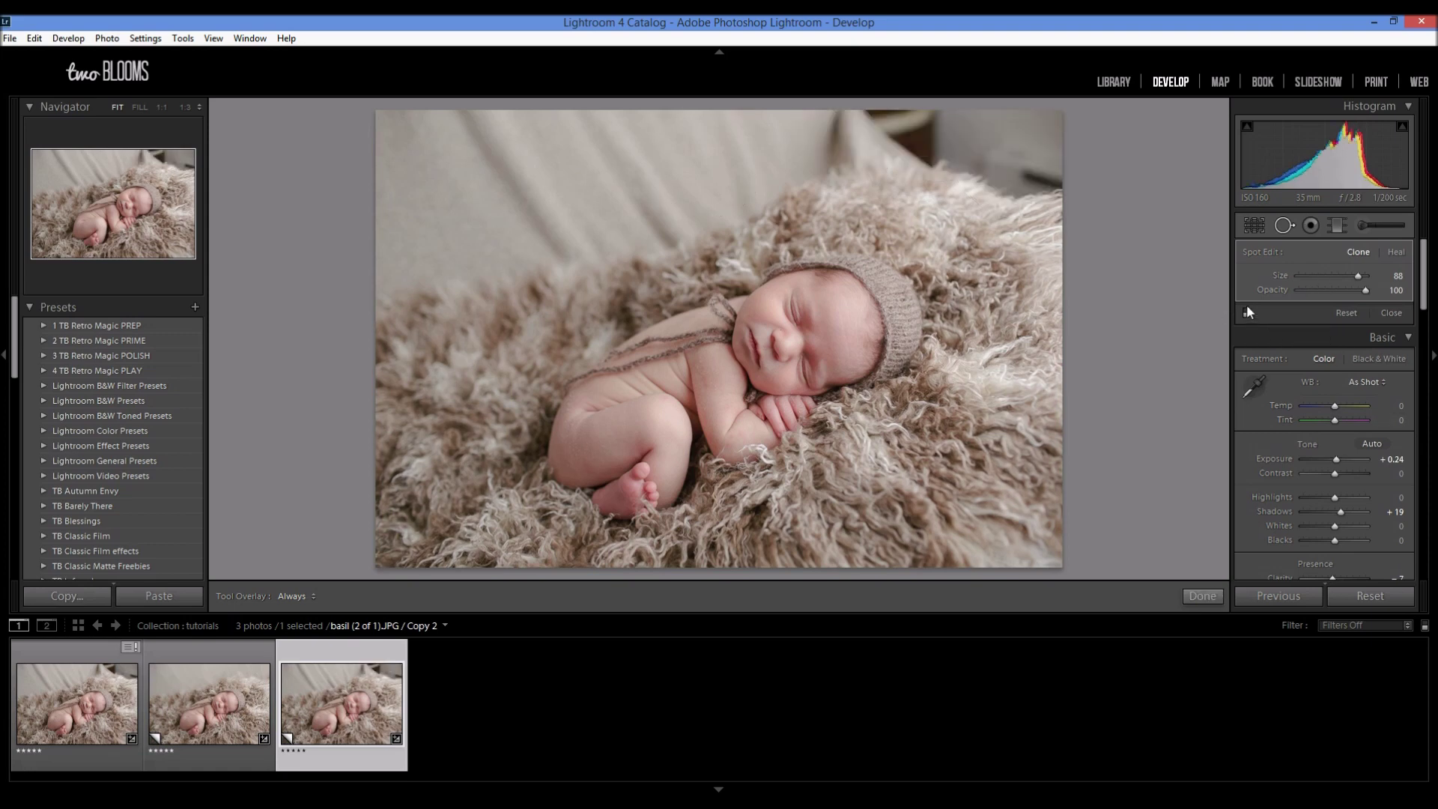
pyautogui.click(1247, 312)
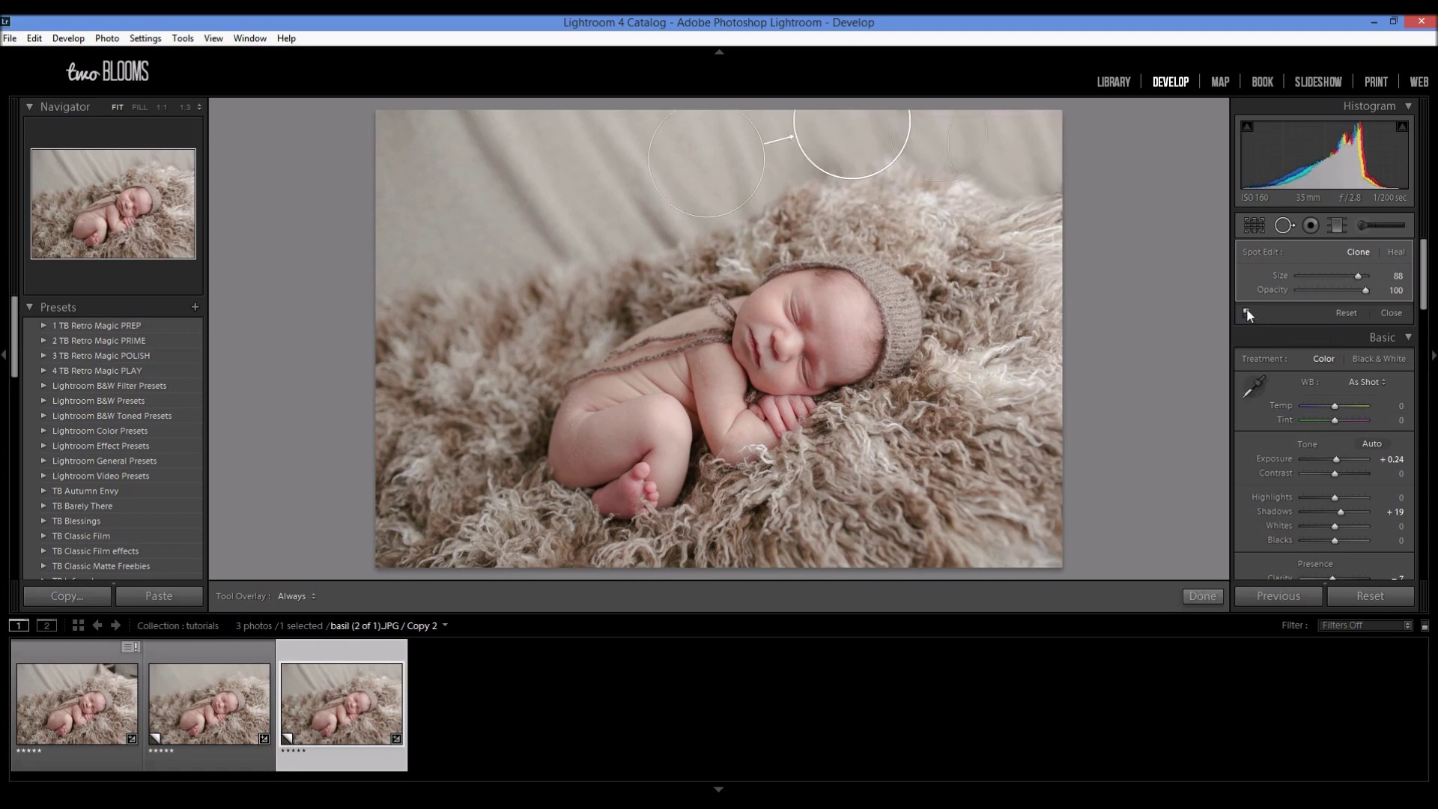
pyautogui.click(1203, 596)
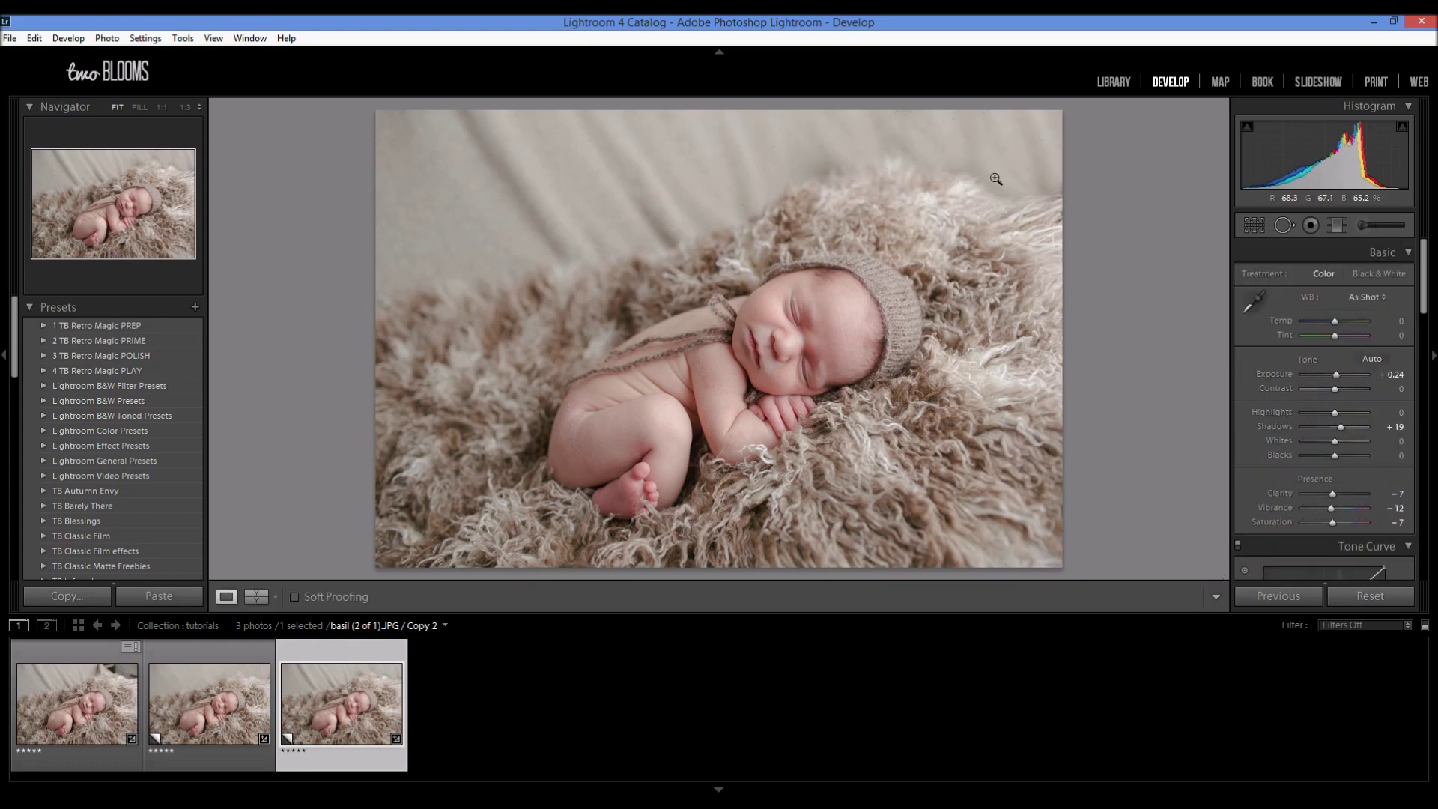
pyautogui.click(1285, 225)
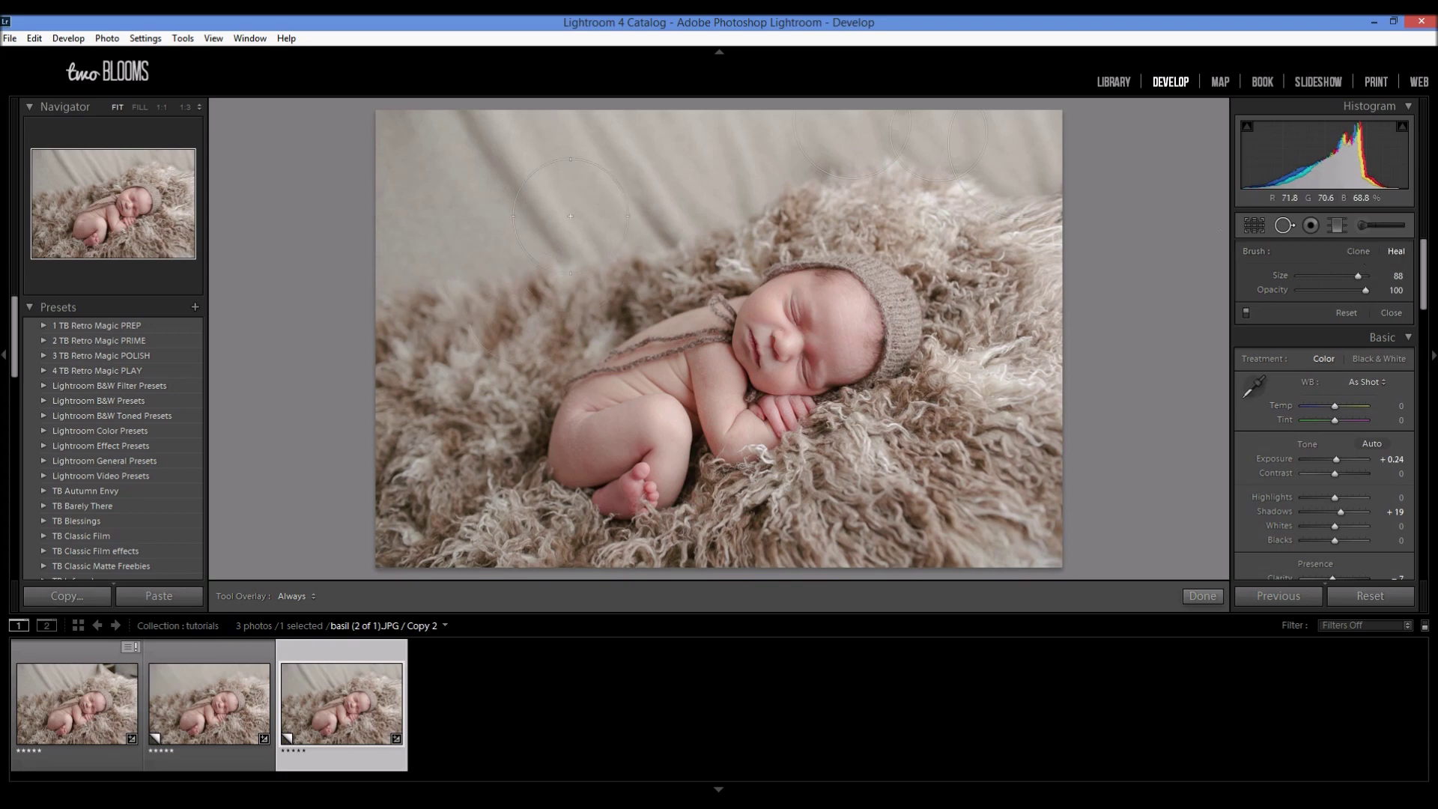
# Heal several wrinkles on the upper backdrop using clean backdrop as sources.
pyautogui.scroll(-1, 549, 221)
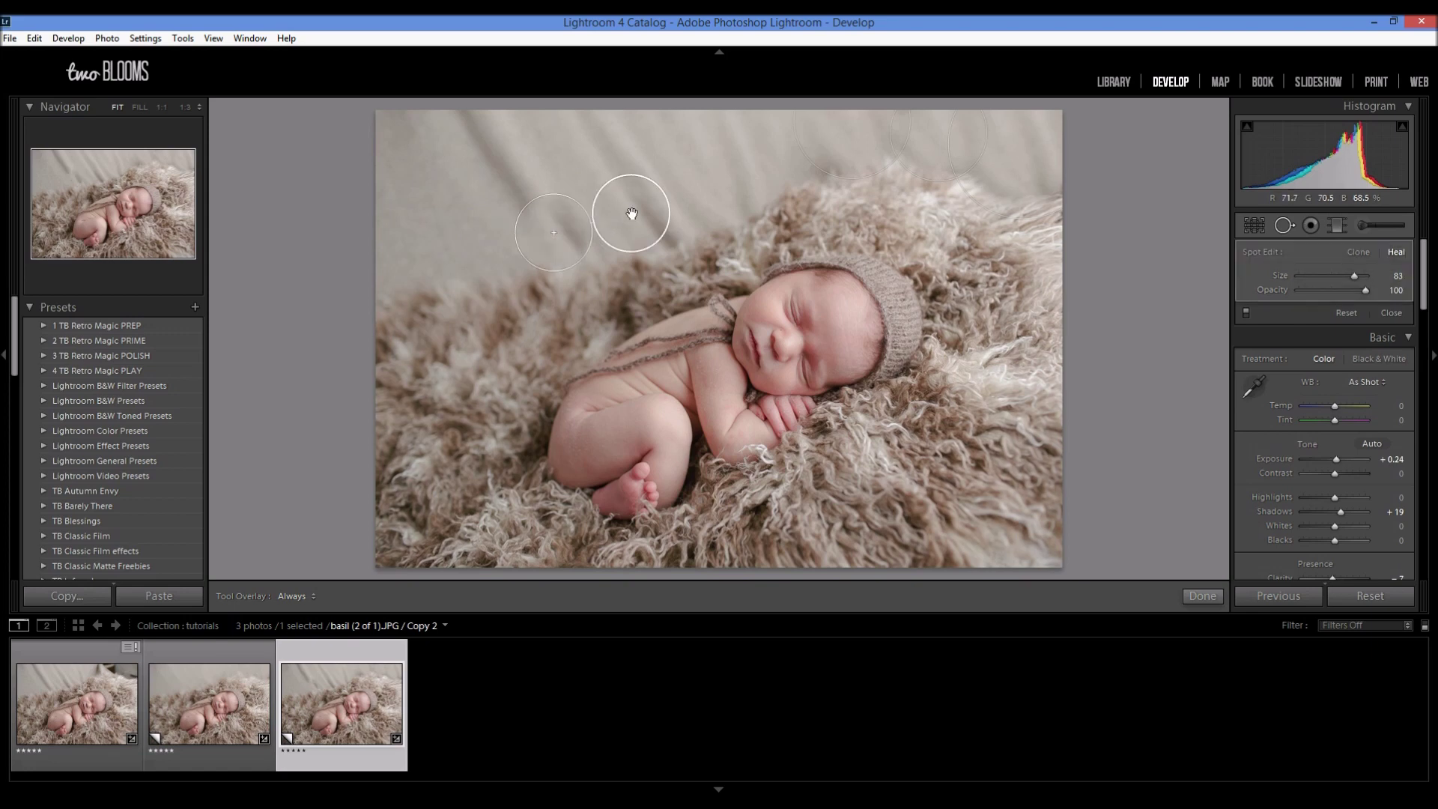
pyautogui.moveTo(630, 210)
pyautogui.mouseDown()
pyautogui.moveTo(442, 235)
pyautogui.moveTo(486, 243)
pyautogui.mouseUp()
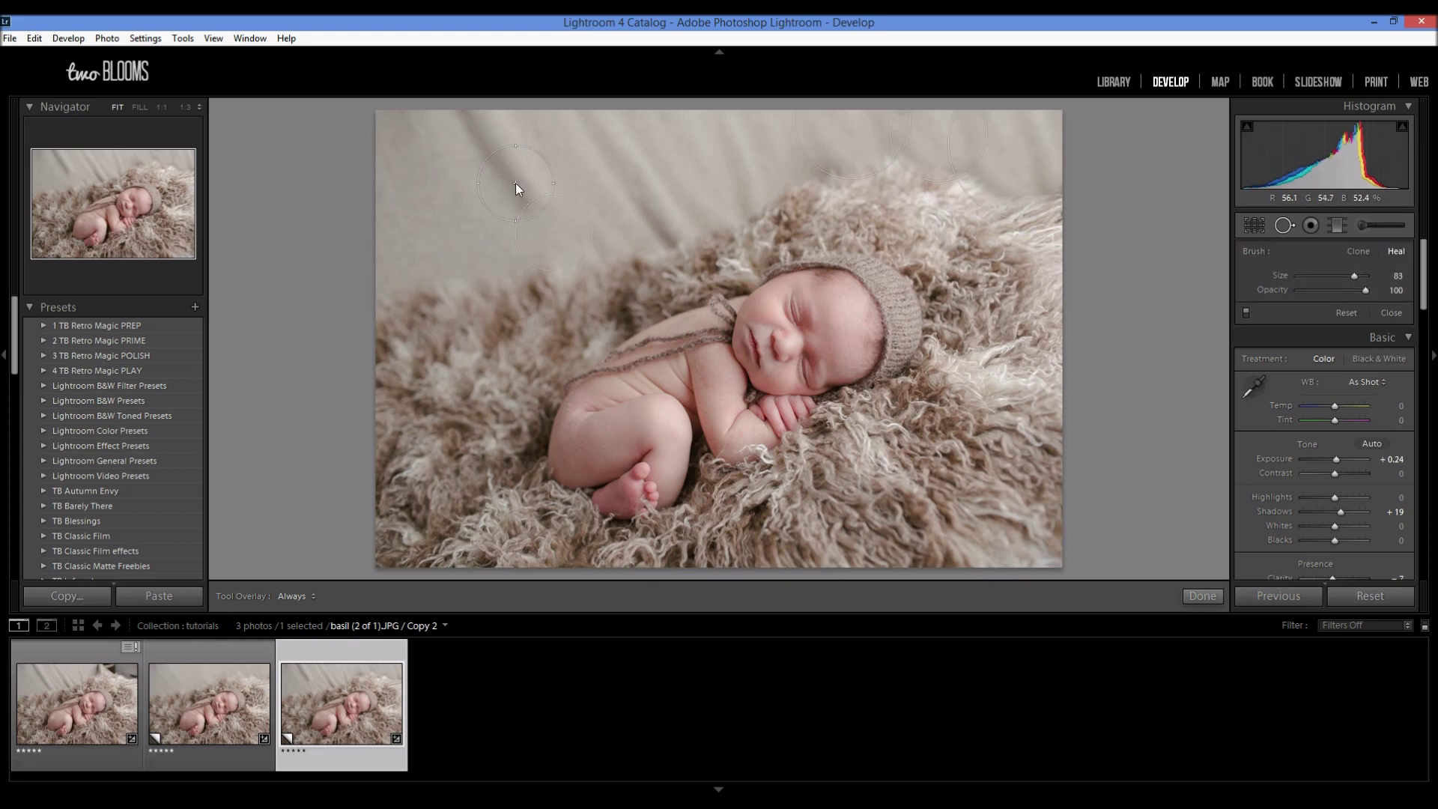
pyautogui.moveTo(516, 182)
pyautogui.mouseDown()
pyautogui.moveTo(609, 184)
pyautogui.moveTo(411, 183)
pyautogui.moveTo(457, 214)
pyautogui.mouseUp()
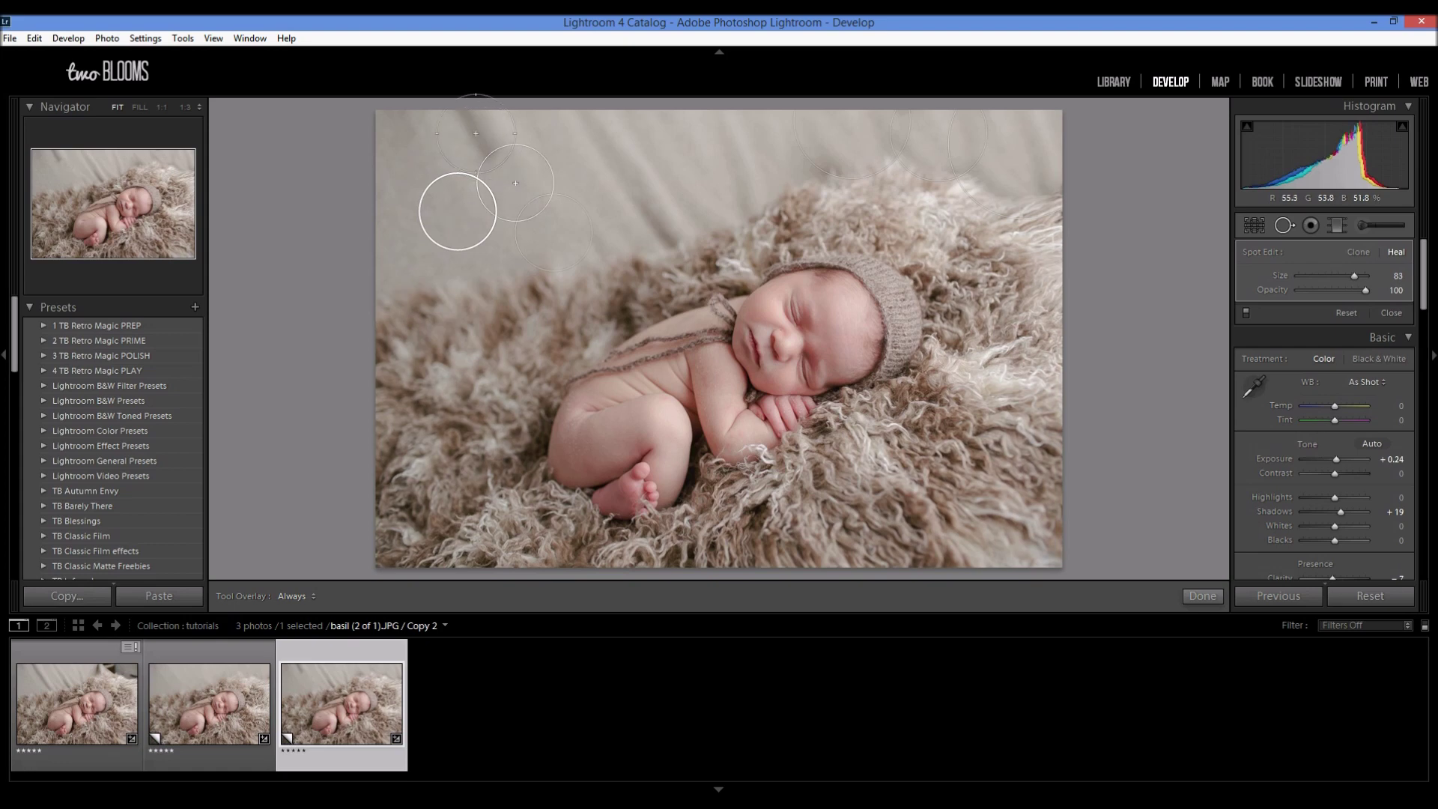
pyautogui.press('Escape')
pyautogui.moveTo(505, 139)
pyautogui.mouseDown()
pyautogui.moveTo(494, 218)
pyautogui.moveTo(415, 181)
pyautogui.mouseUp()
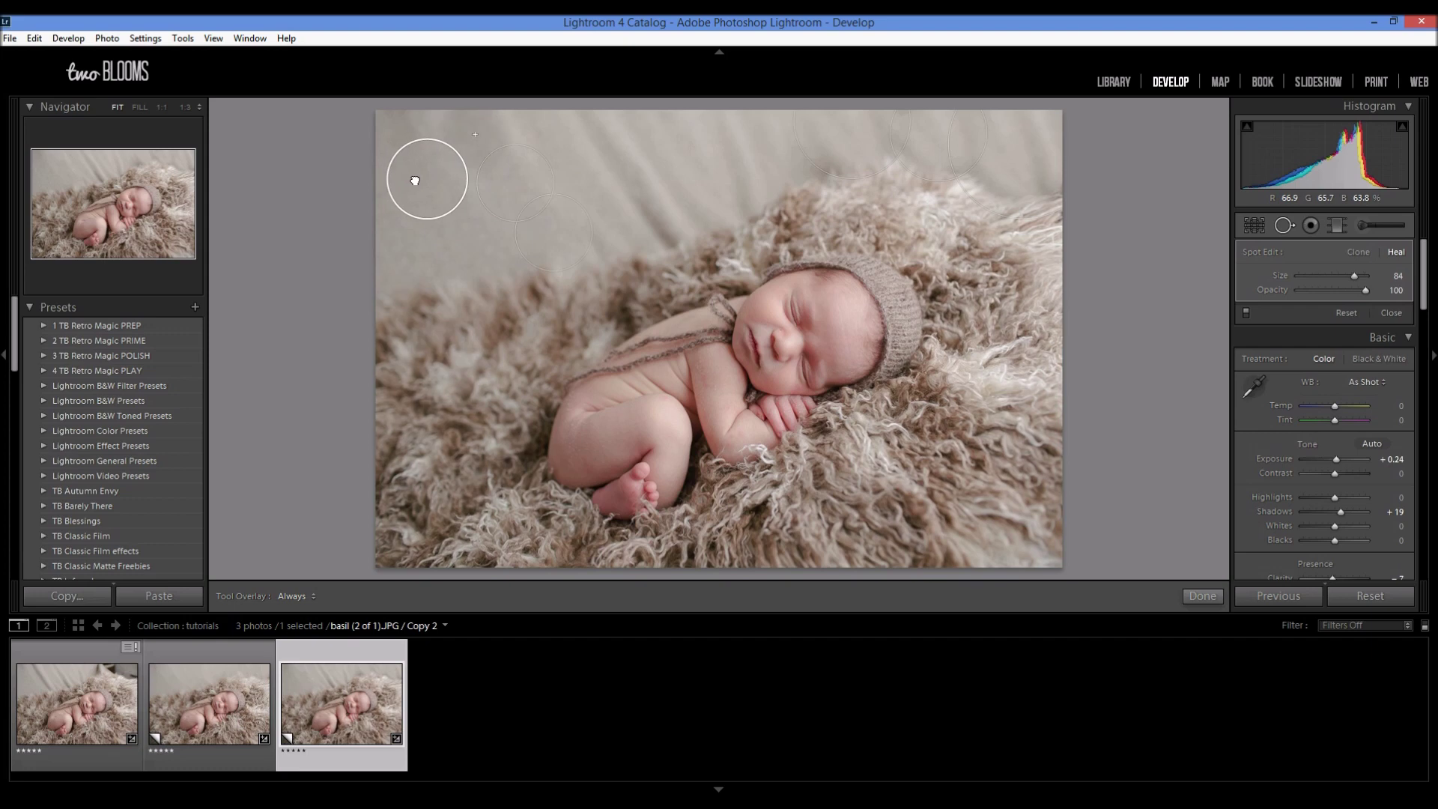
pyautogui.click(668, 209)
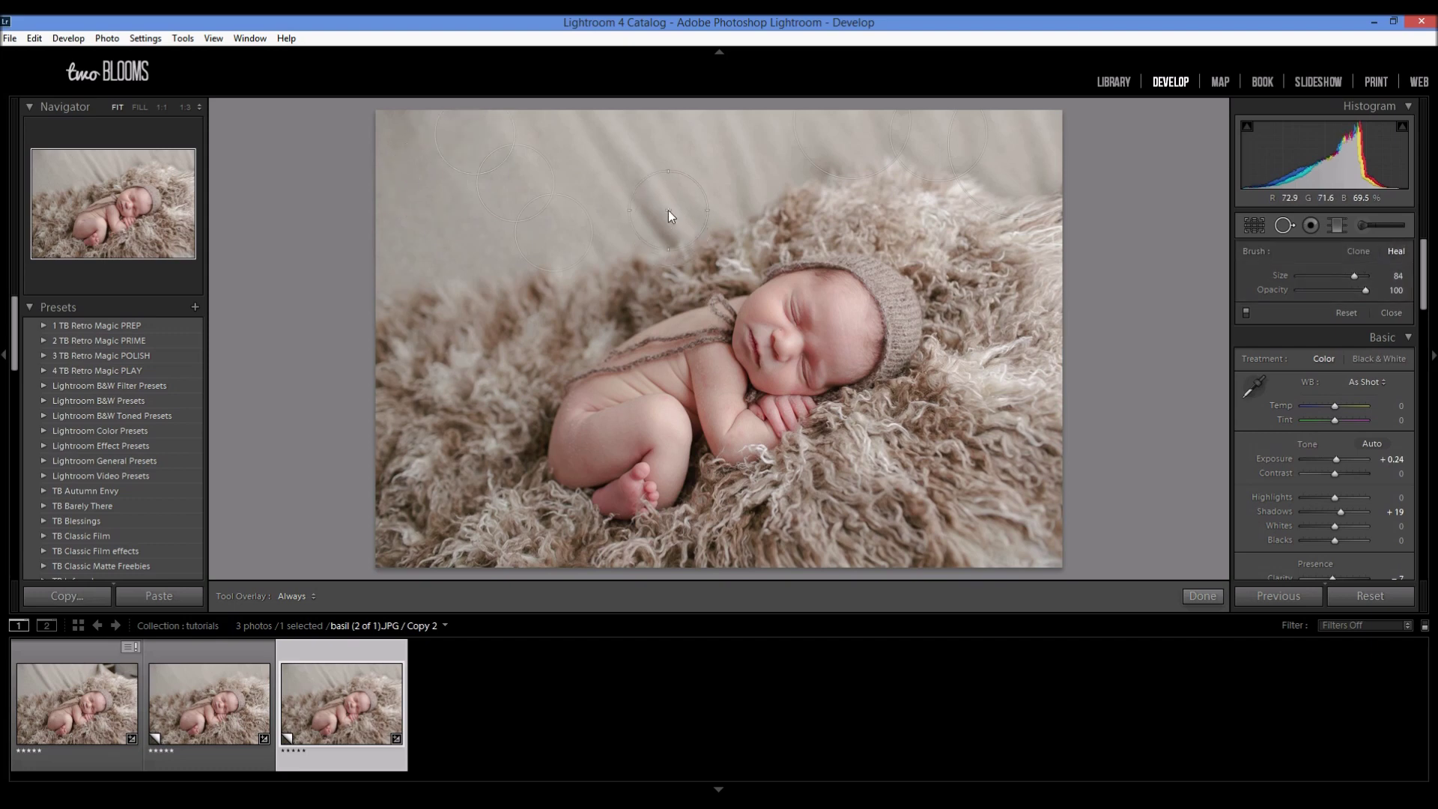
pyautogui.moveTo(669, 211)
pyautogui.mouseDown()
pyautogui.moveTo(589, 231)
pyautogui.moveTo(463, 229)
pyautogui.mouseUp()
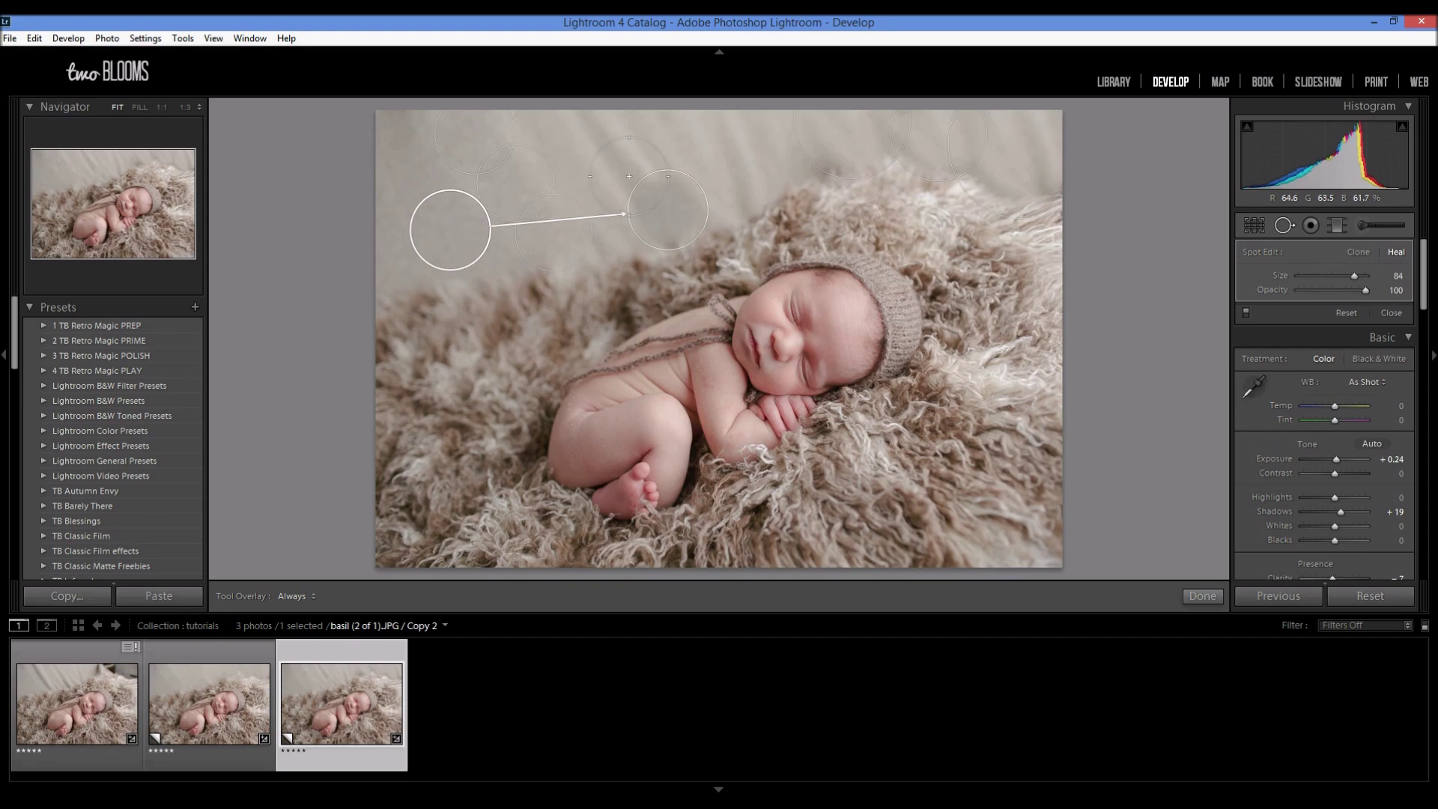
# Heal the remaining wrinkles and streaks along the top edge of the backdrop.
pyautogui.press('Escape')
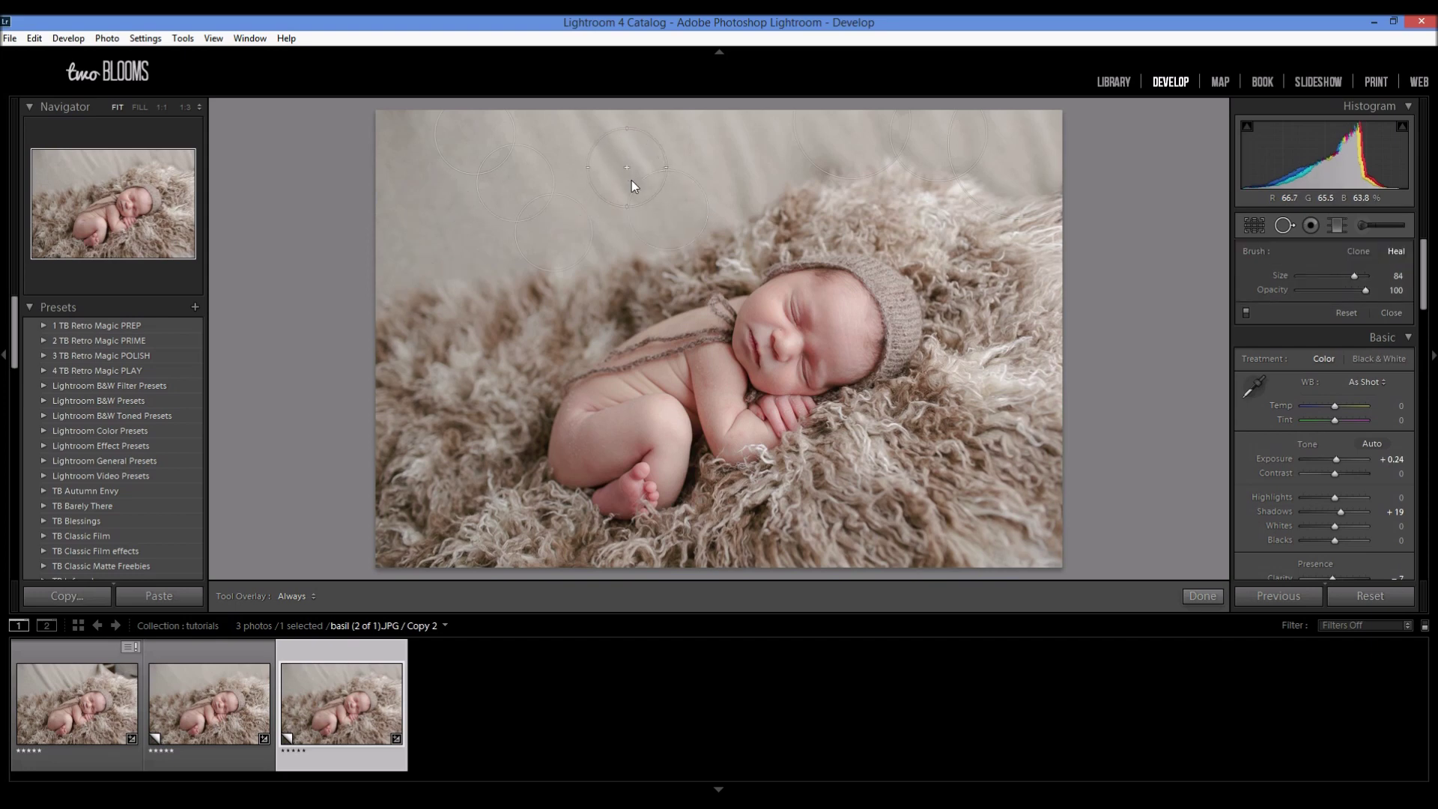
pyautogui.moveTo(627, 167); pyautogui.dragTo(418, 224)
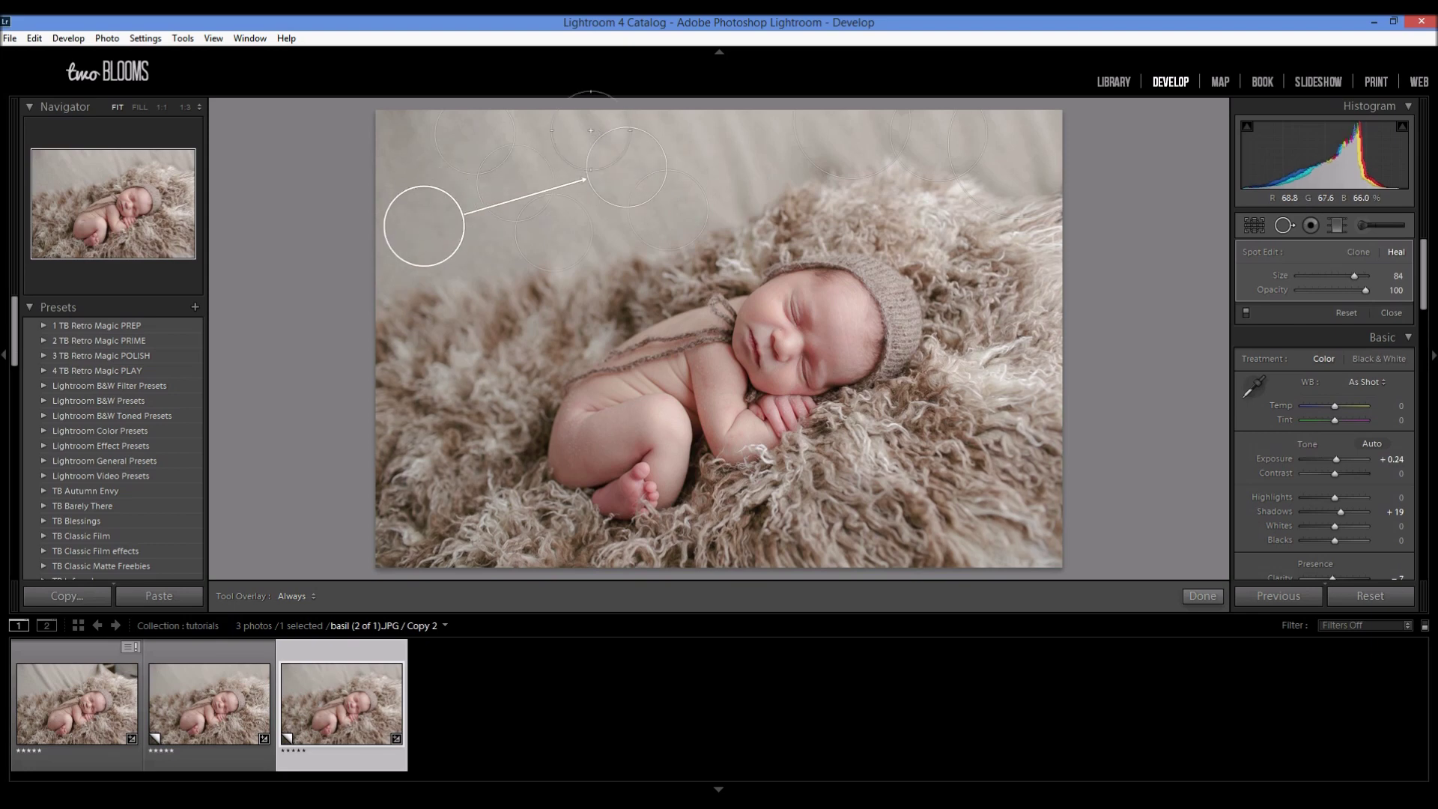
pyautogui.press('Escape')
pyautogui.moveTo(667, 148); pyautogui.dragTo(592, 152)
pyautogui.moveTo(540, 213); pyautogui.dragTo(411, 224)
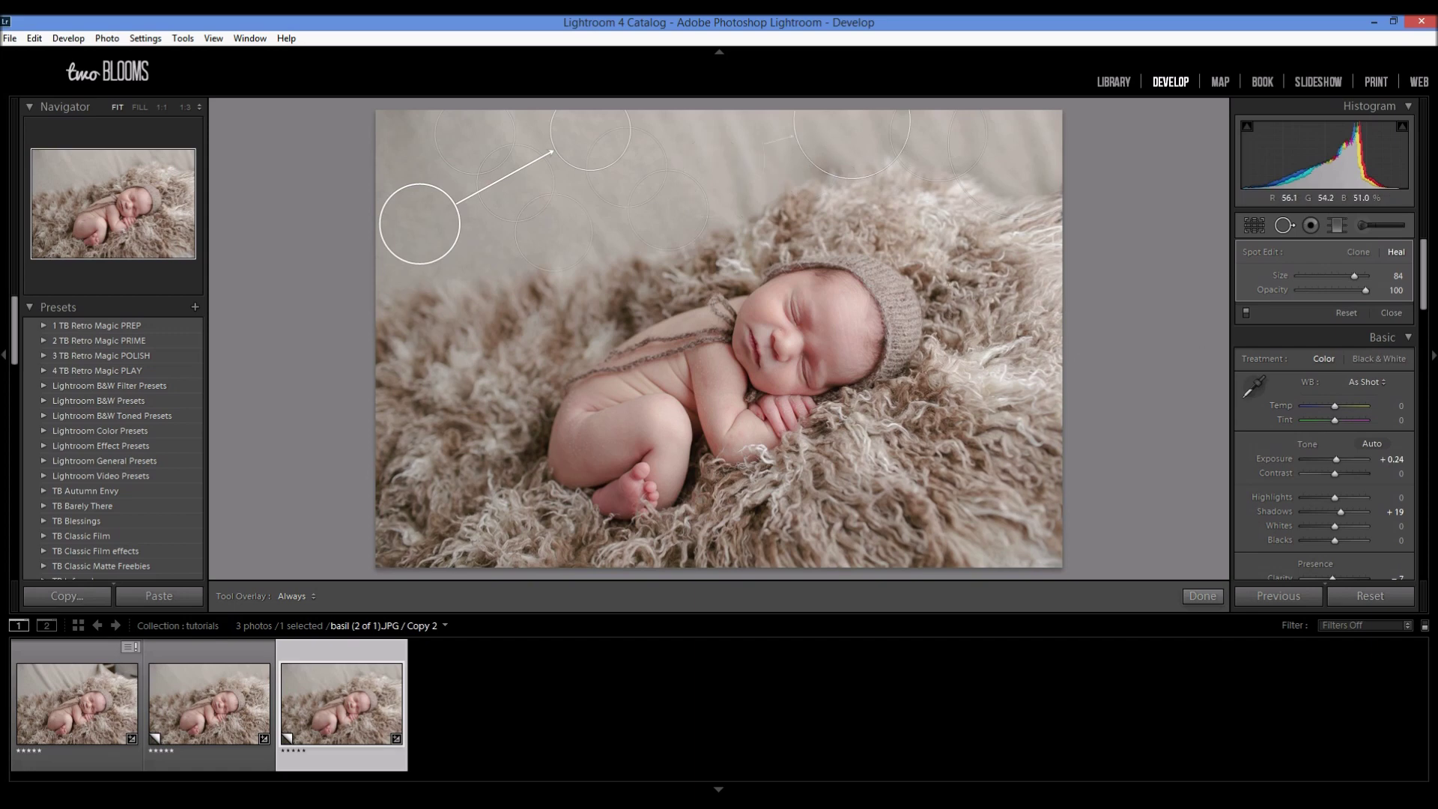
# Enlarge the top-right retouch spot, try Heal then revert to Clone, and finish retouching.
pyautogui.click(834, 163)
pyautogui.moveTo(832, 177); pyautogui.dragTo(824, 181)
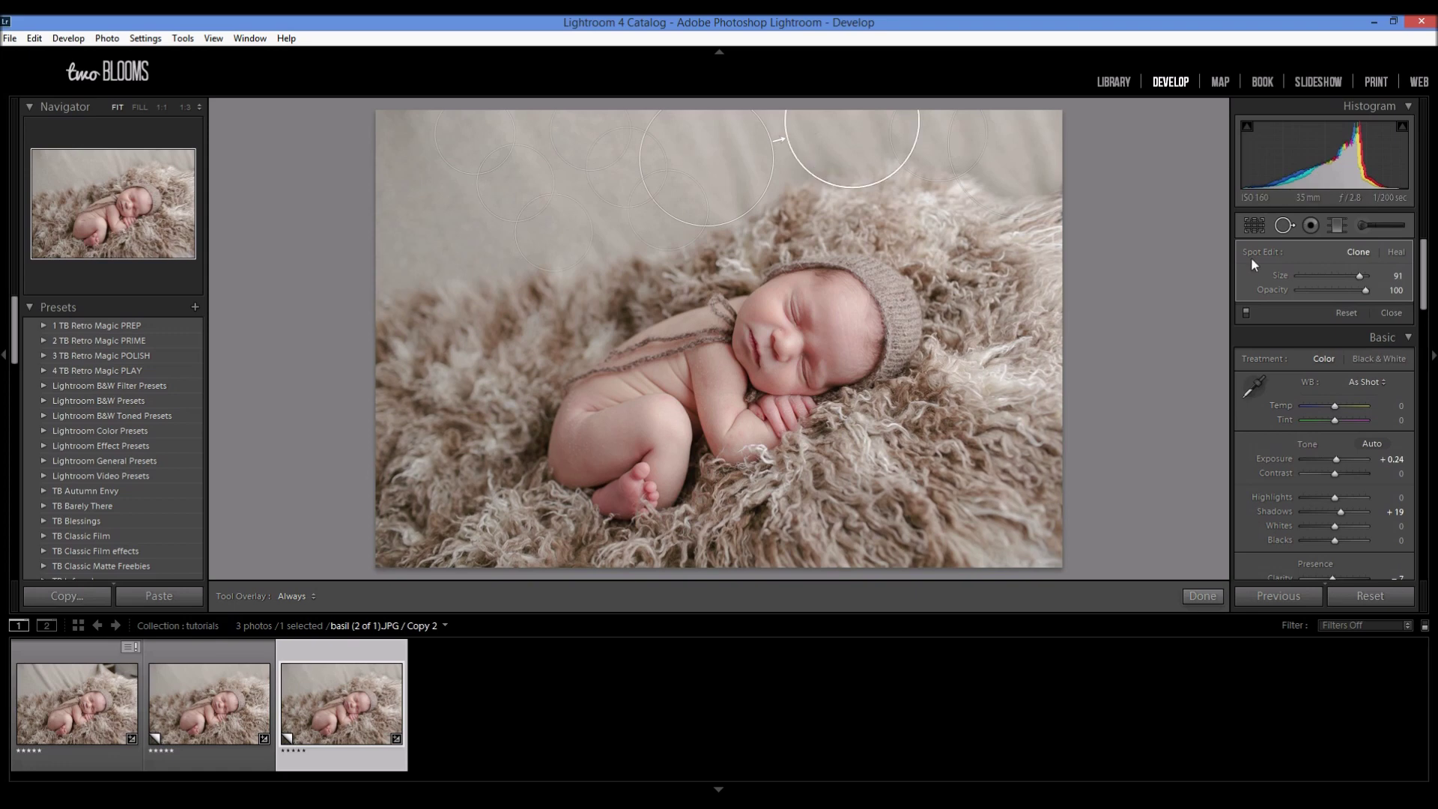
pyautogui.click(1395, 253)
pyautogui.click(1361, 254)
pyautogui.click(1202, 596)
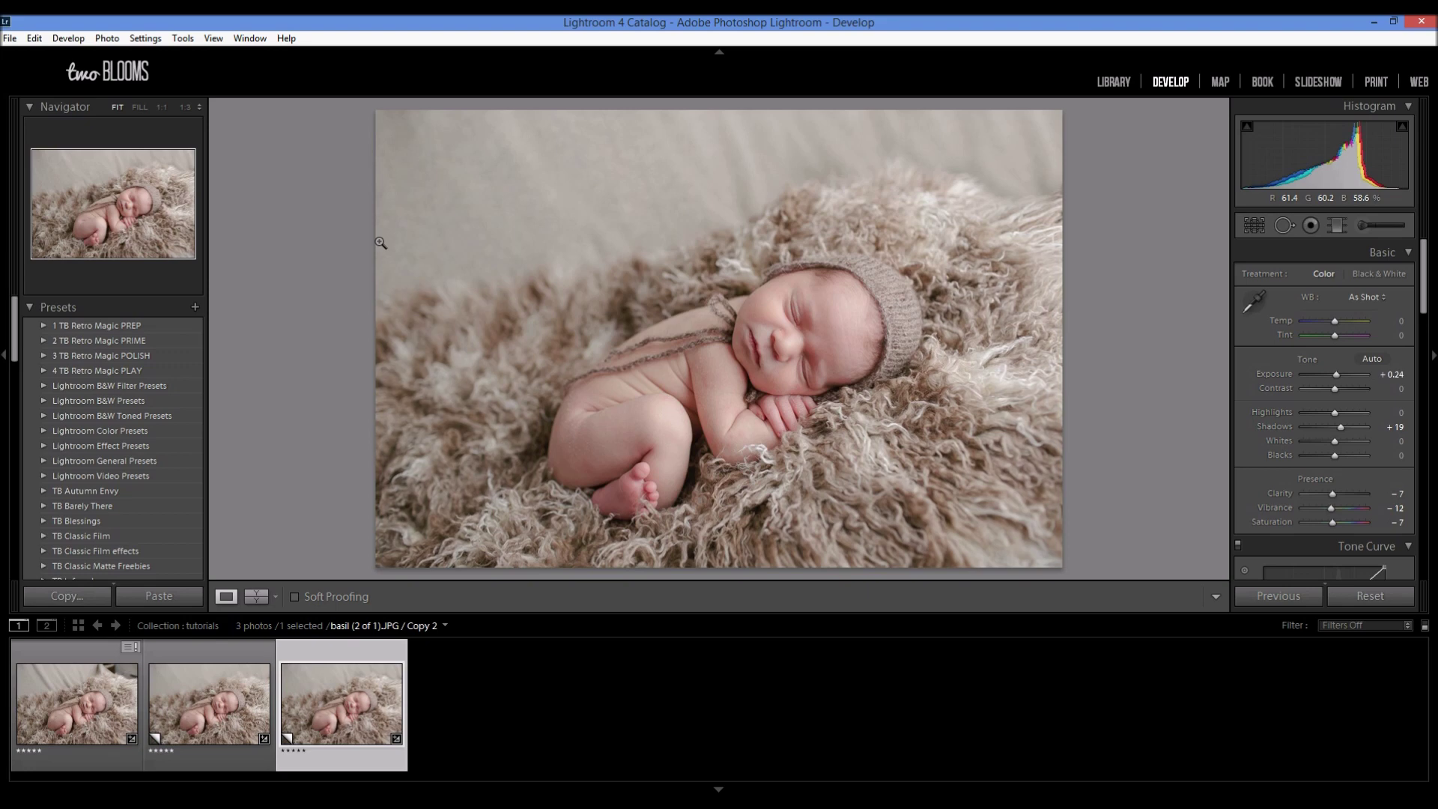
pyautogui.click(1366, 226)
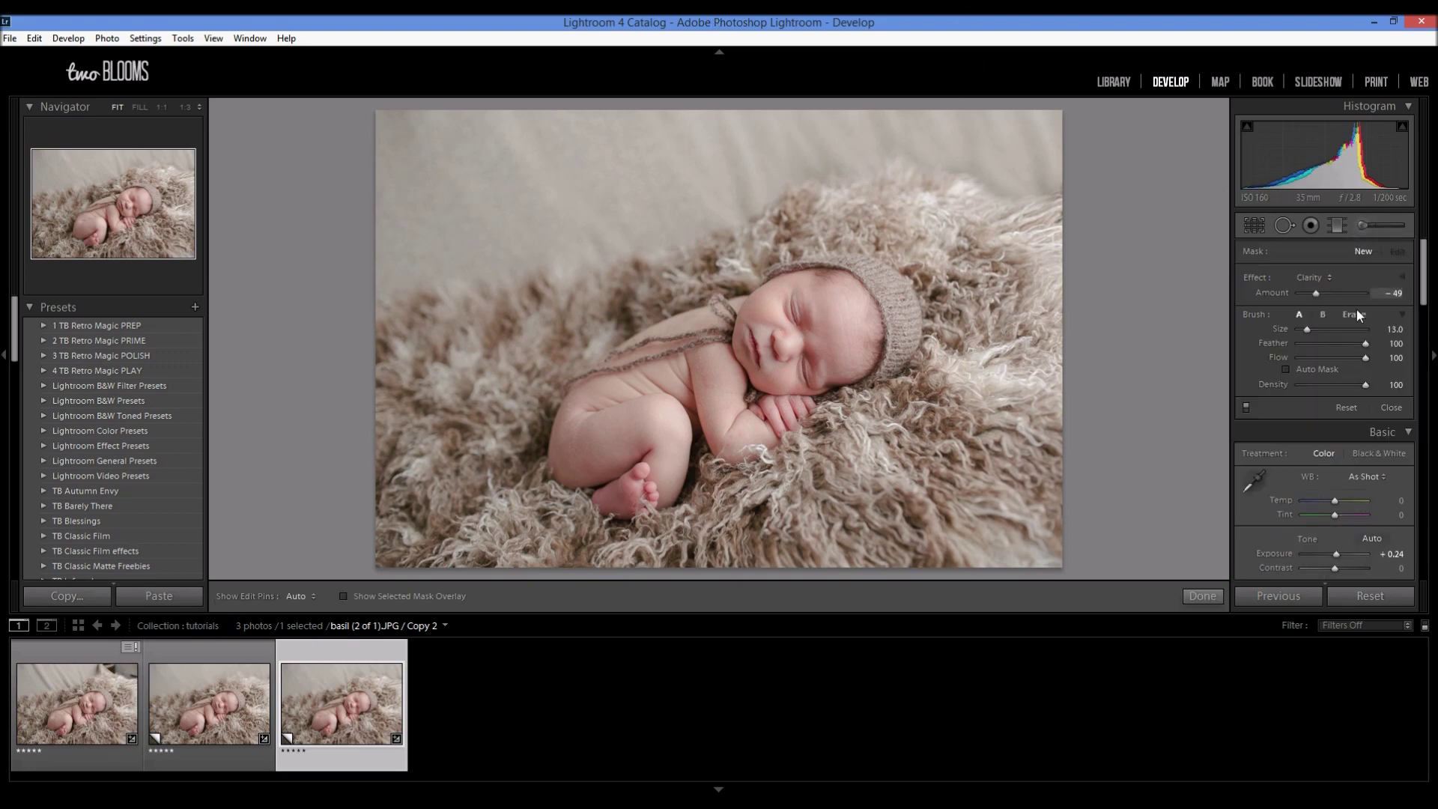
# Set the Adjustment Brush to Clarity -43 at size 15 and begin painting the backdrop.
pyautogui.click(1329, 277)
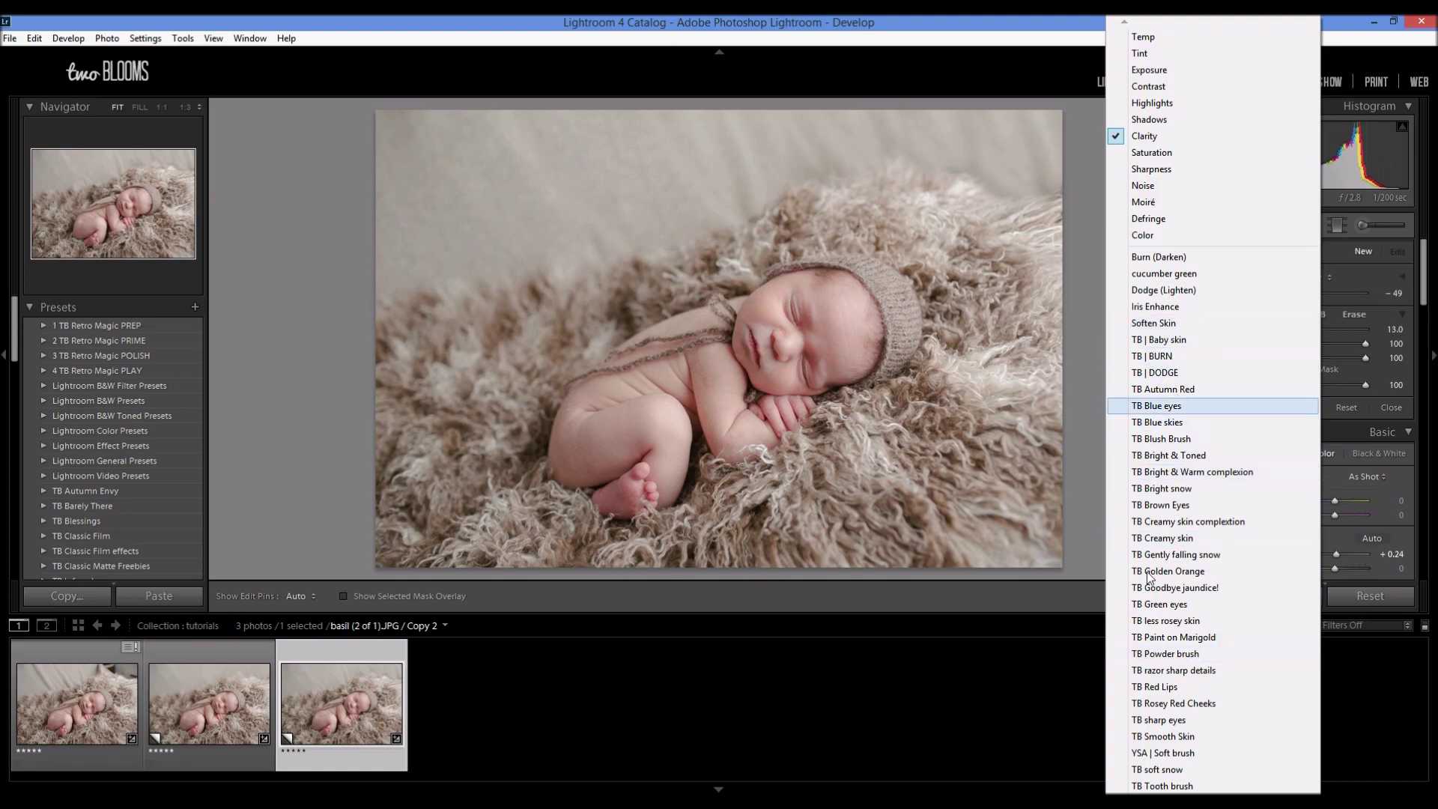
pyautogui.click(1159, 720)
pyautogui.click(1361, 277)
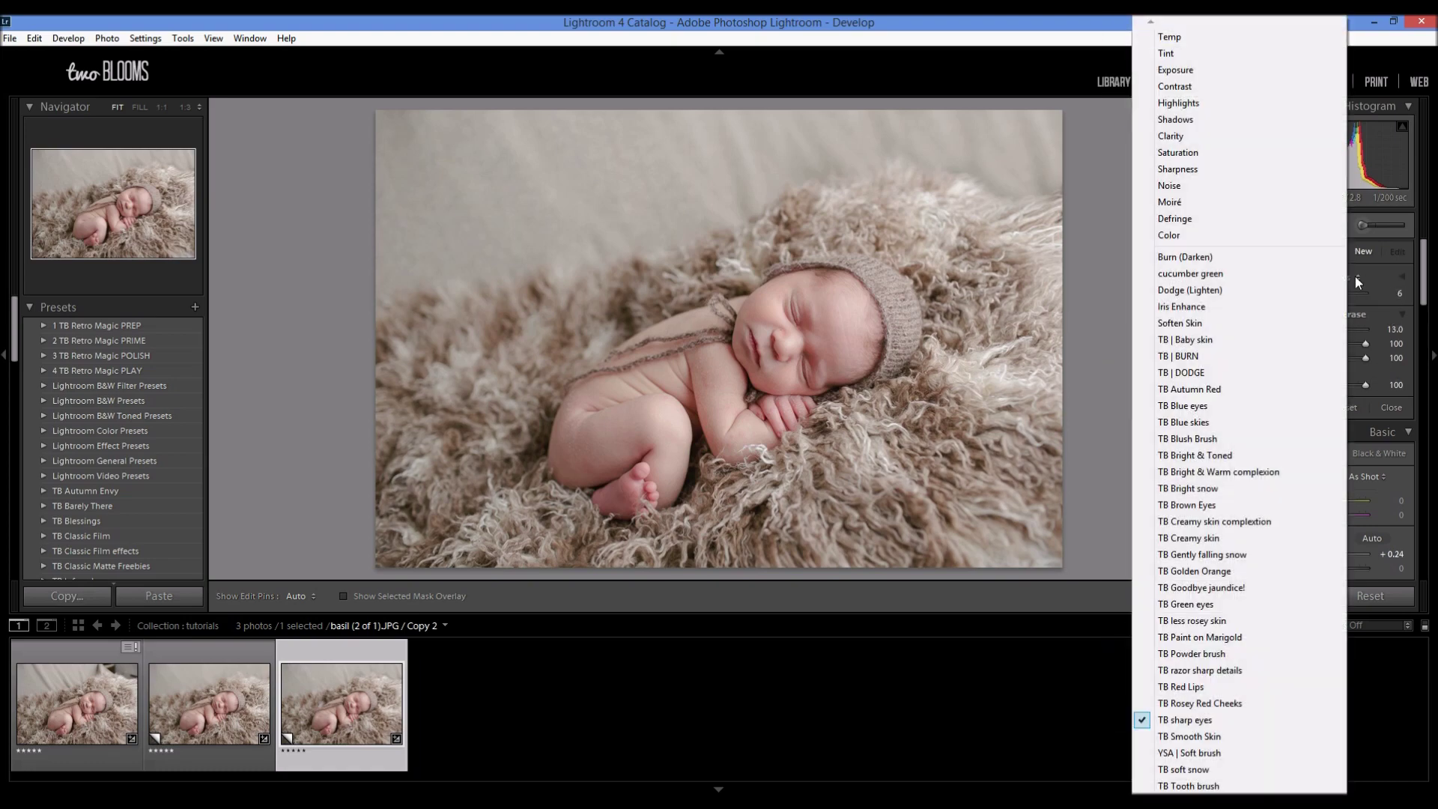
pyautogui.click(1179, 138)
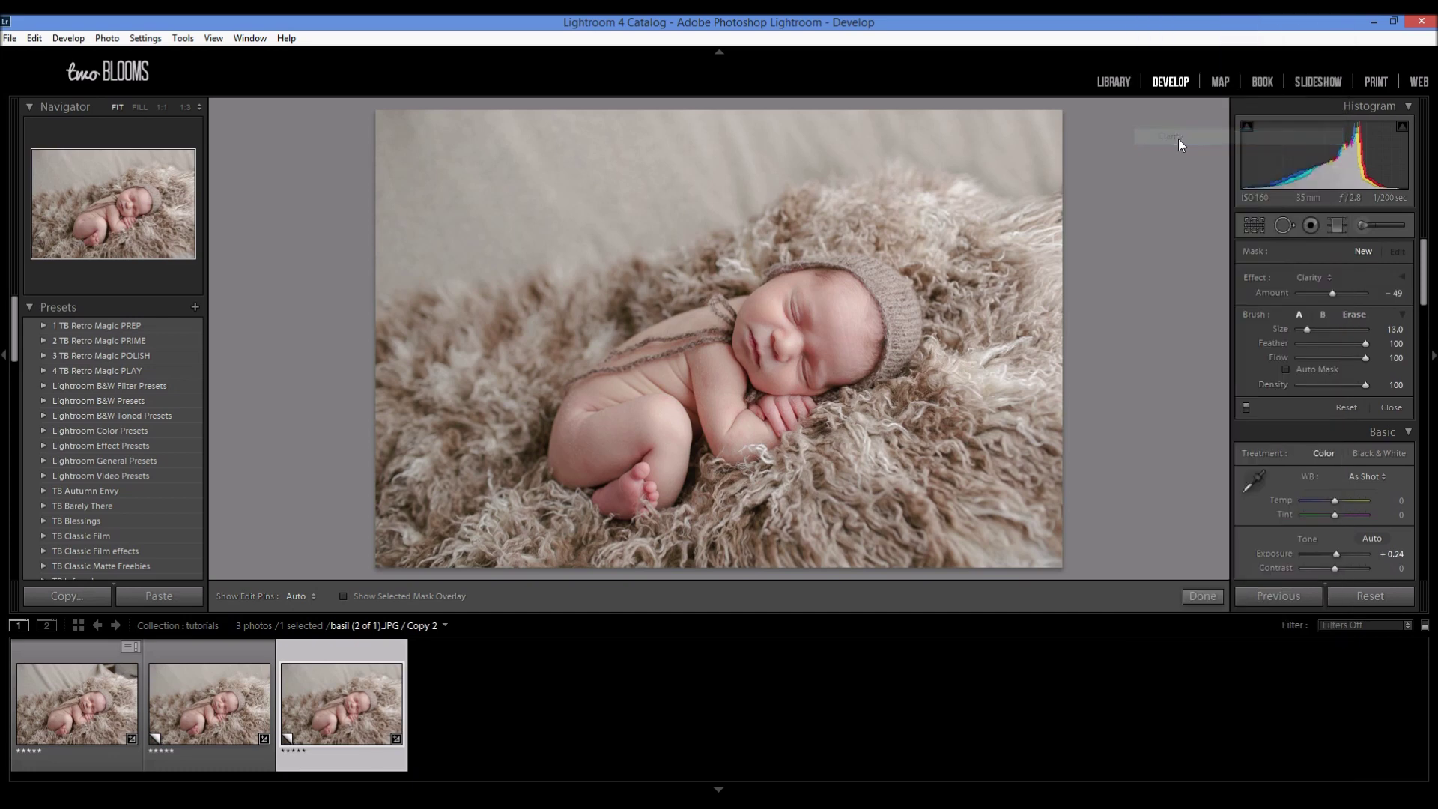
pyautogui.moveTo(1333, 293); pyautogui.dragTo(1326, 292)
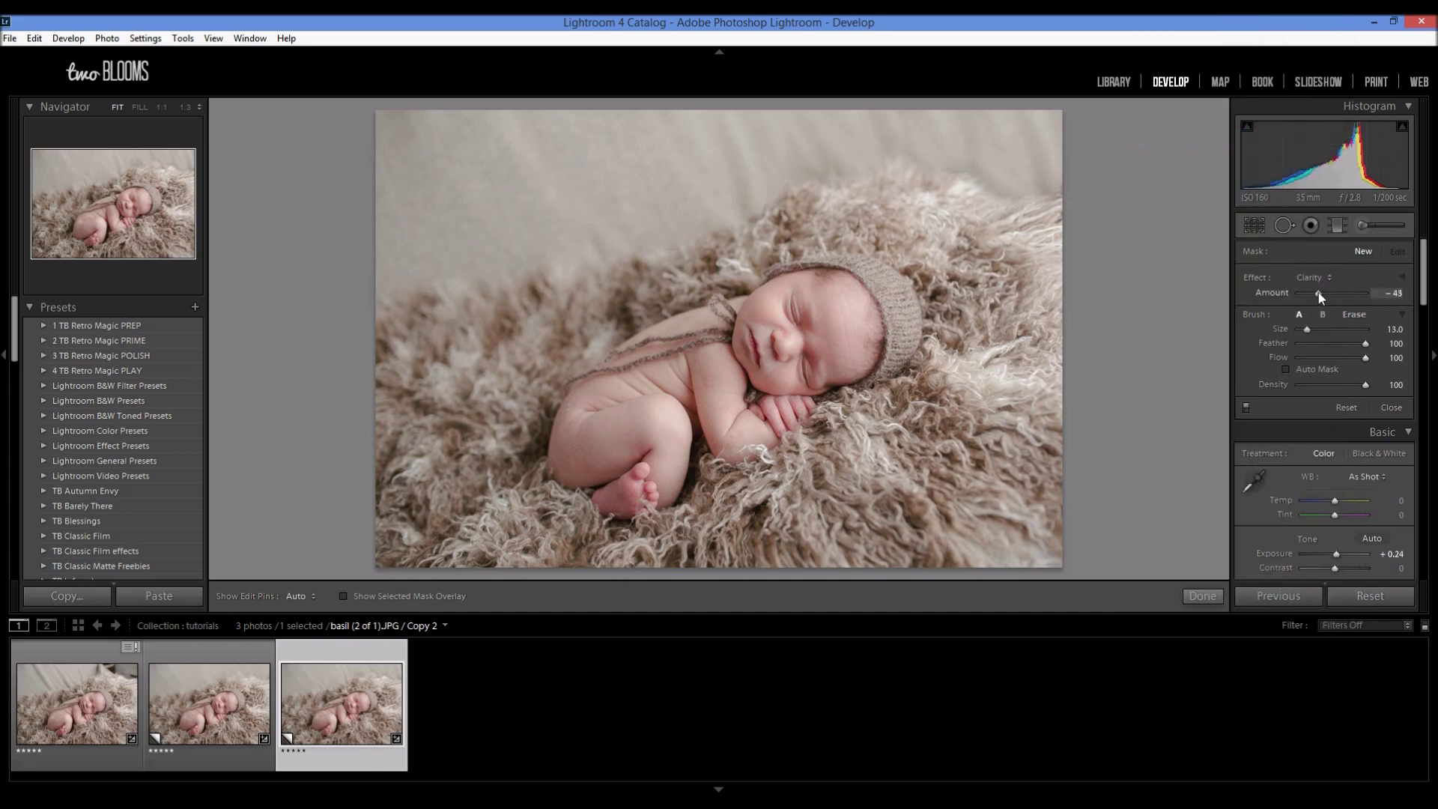
pyautogui.press('h')
pyautogui.press(']')
pyautogui.click(485, 222)
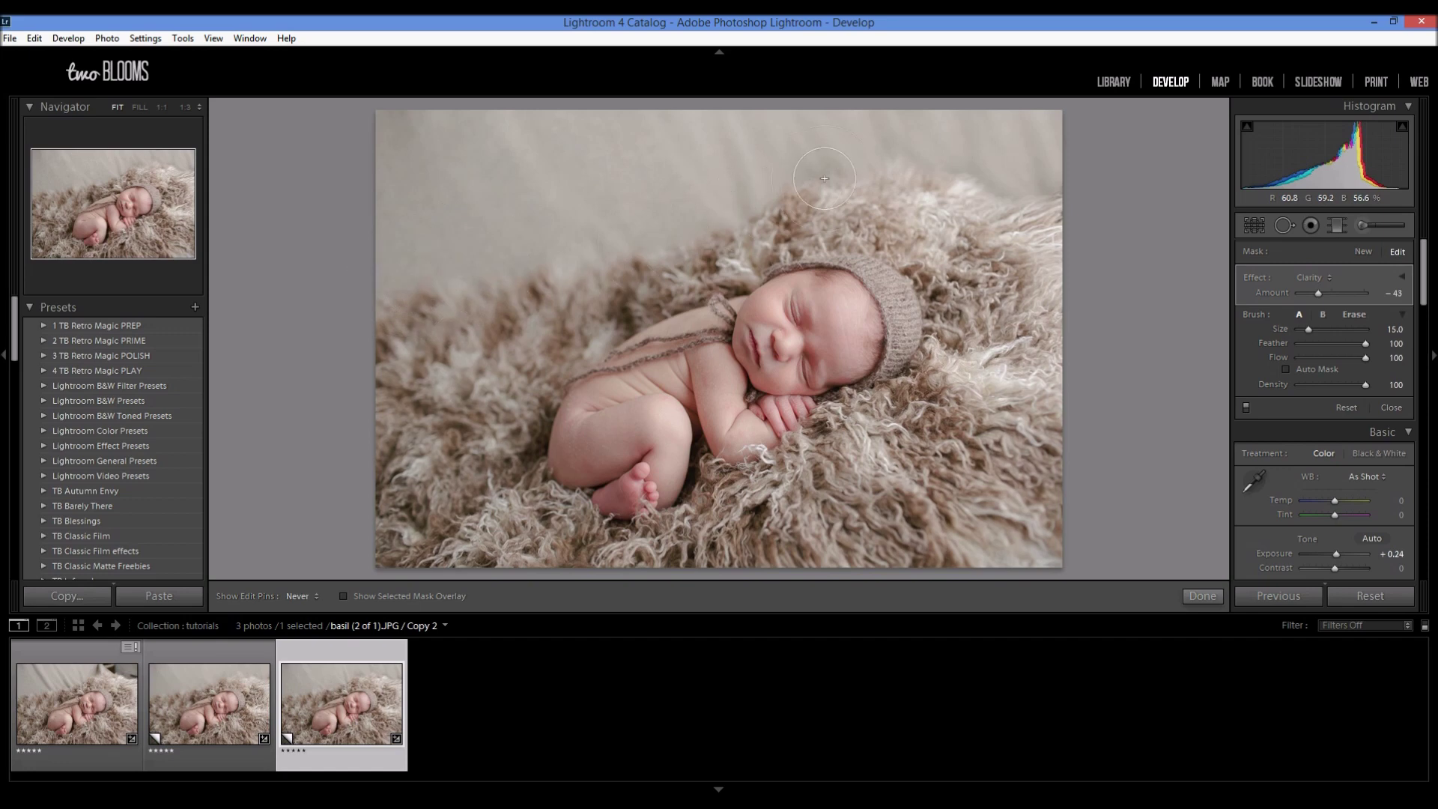
# Paint negative clarity over the backdrop above the baby, strengthen the Amount, and close the brush.
pyautogui.click(731, 164)
pyautogui.click(1367, 251)
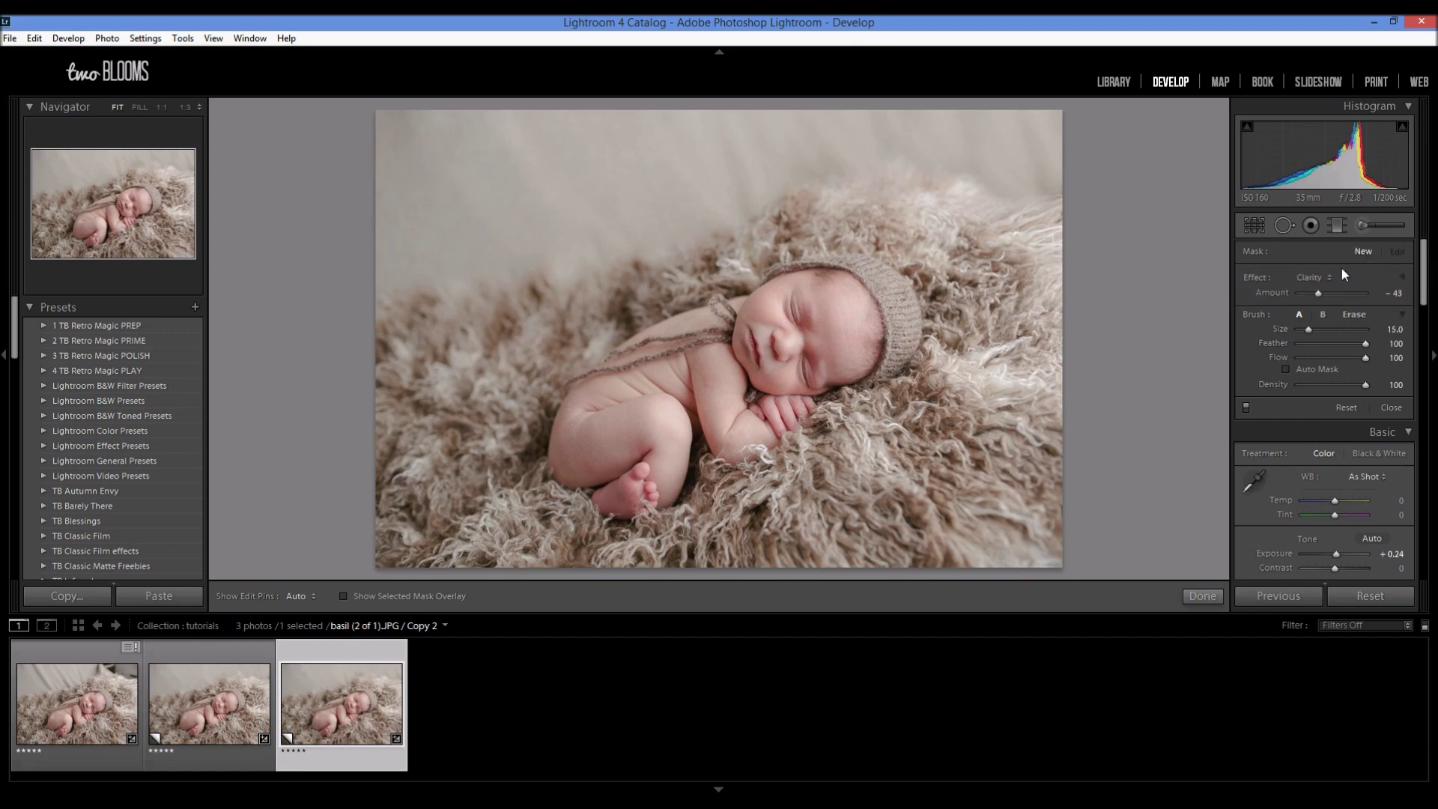
pyautogui.press('h')
pyautogui.press('h')
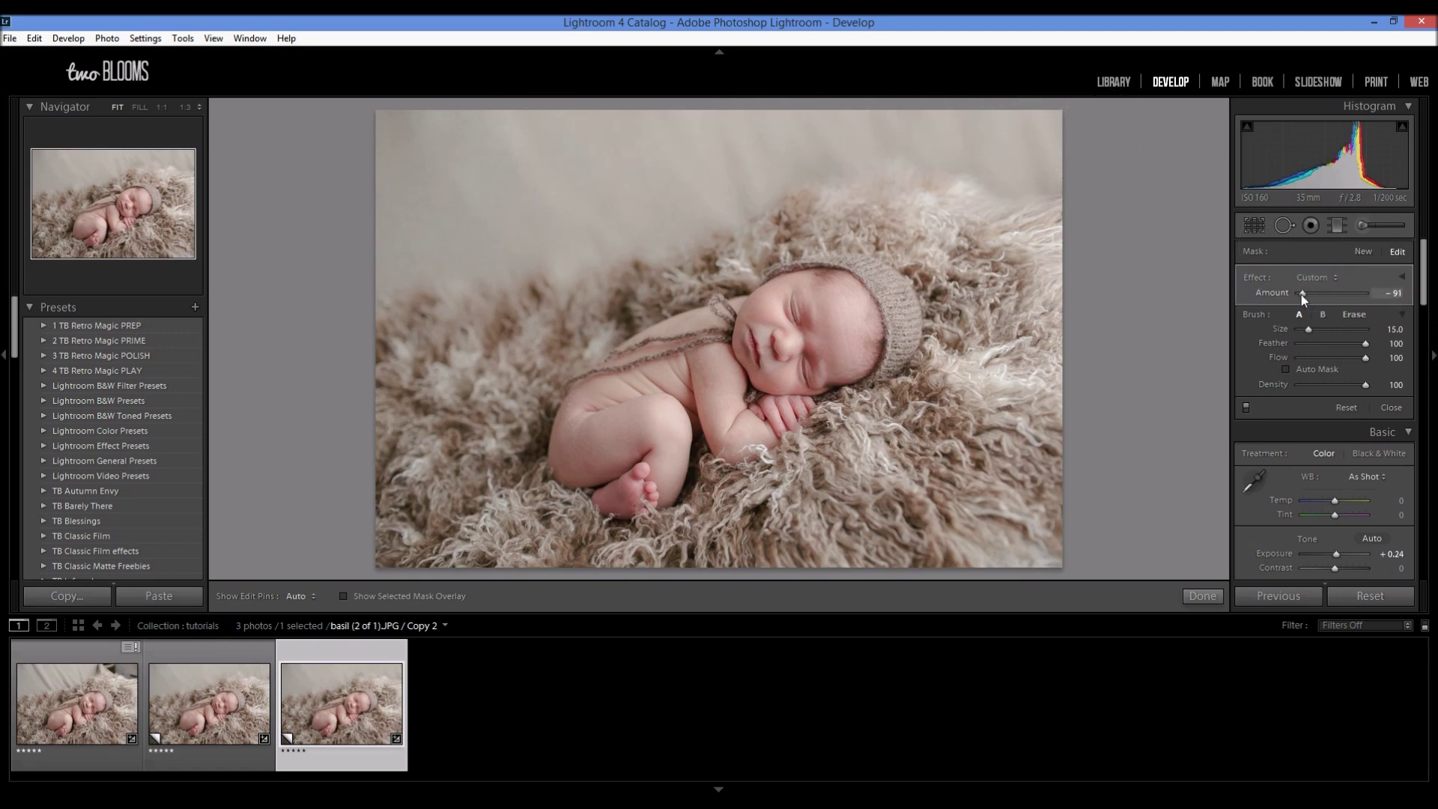
pyautogui.moveTo(1302, 295); pyautogui.dragTo(1315, 301)
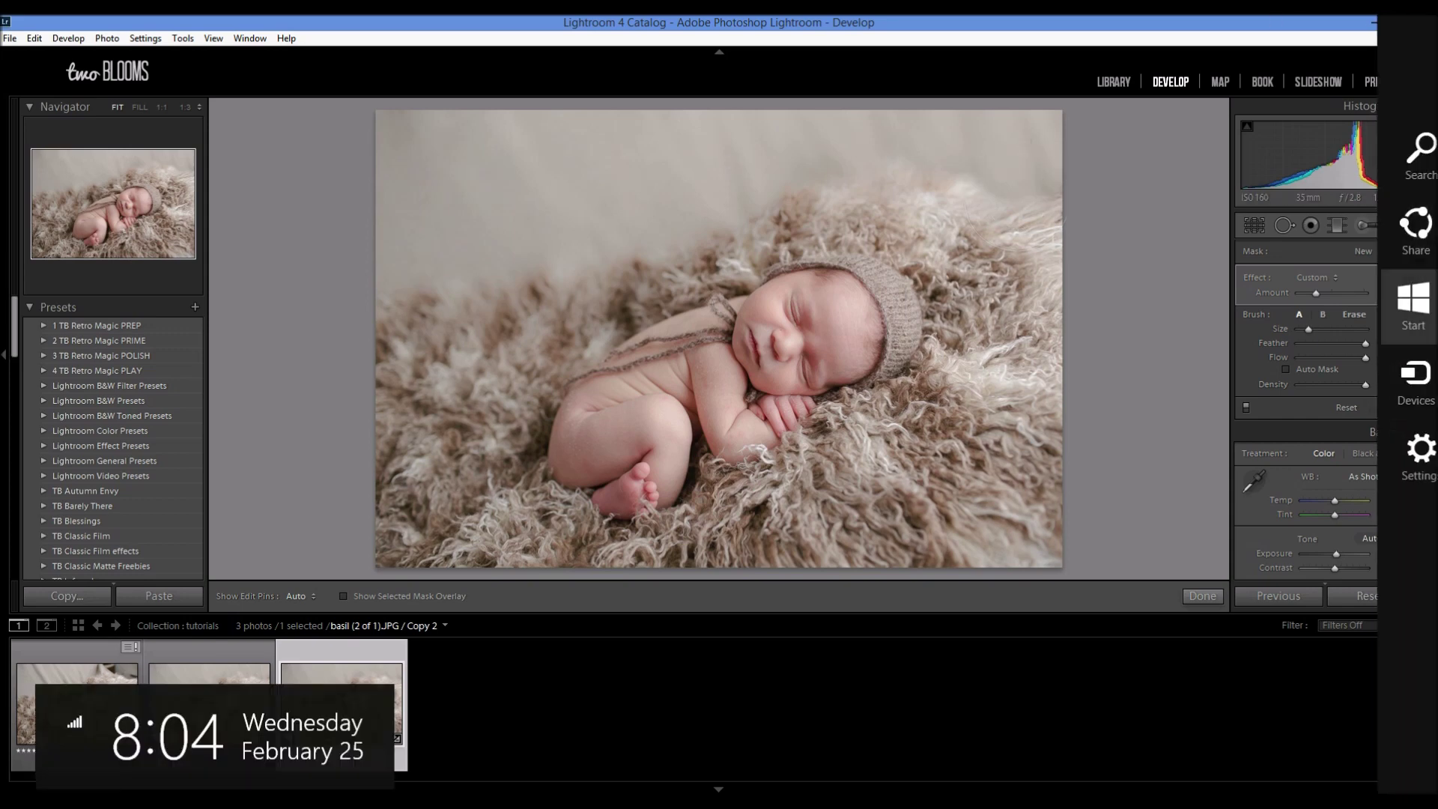
pyautogui.click(1363, 253)
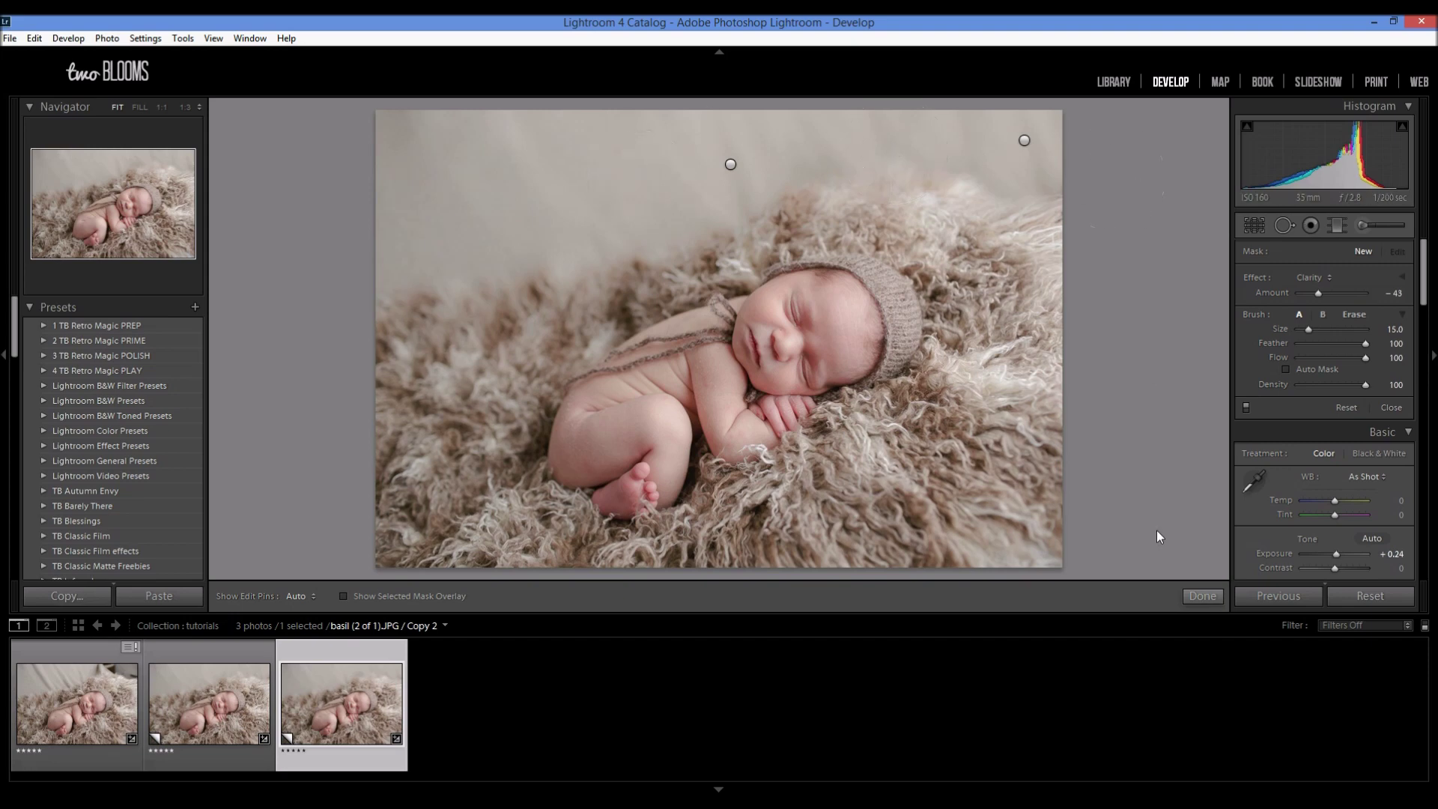
pyautogui.click(1208, 597)
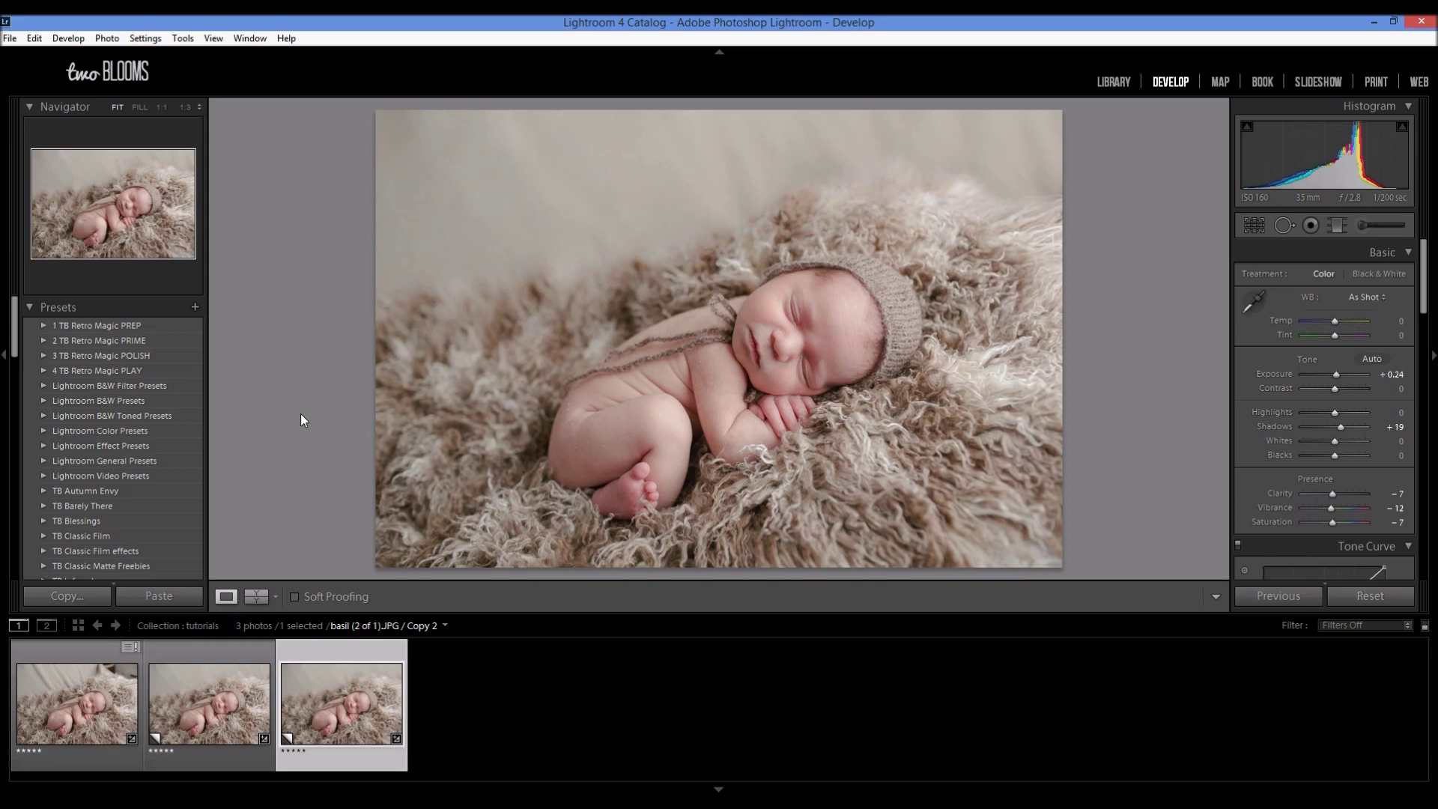
# Cycle the Before/After view to the Left/Right side-by-side layout for Copy 2.
pyautogui.click(256, 597)
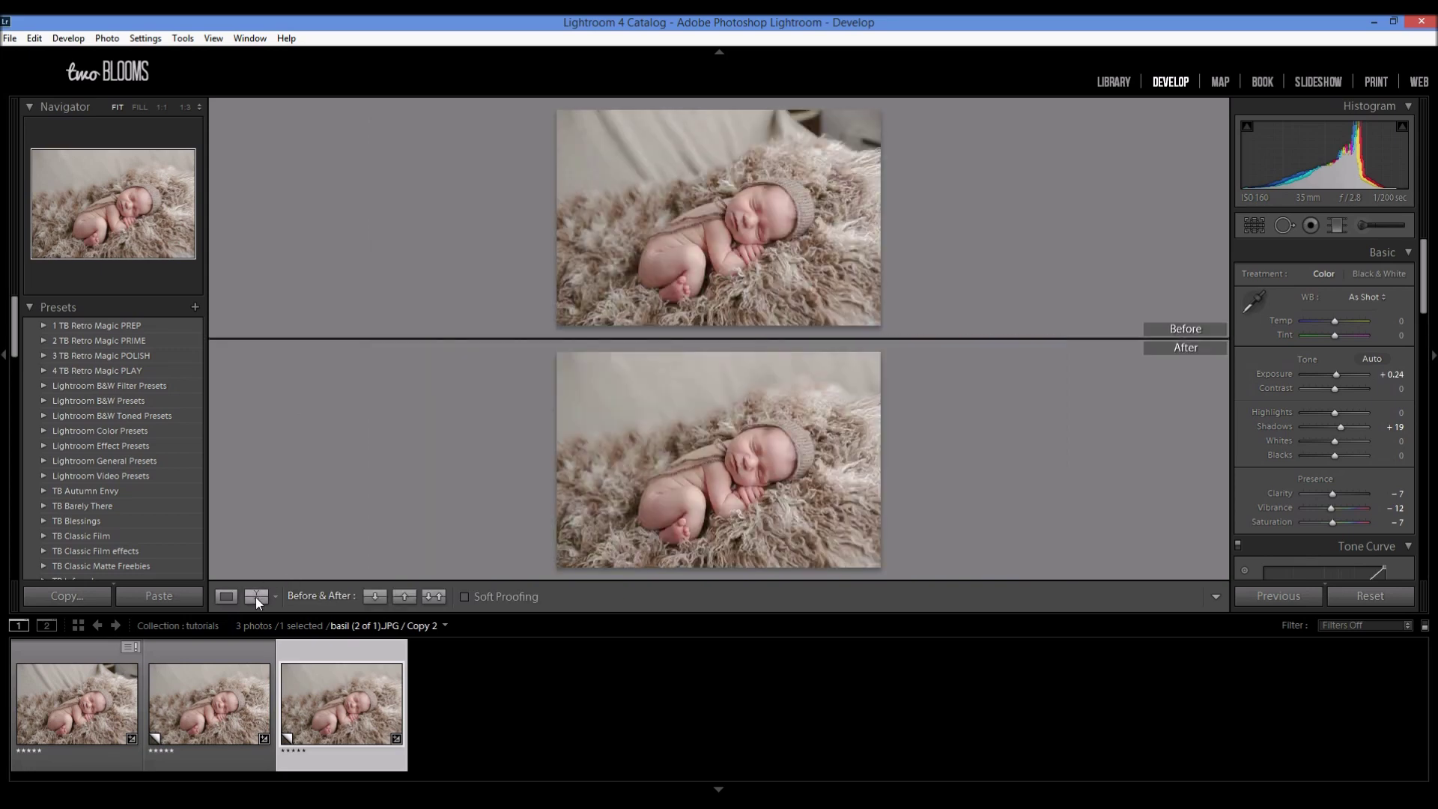
pyautogui.click(256, 595)
pyautogui.click(256, 595)
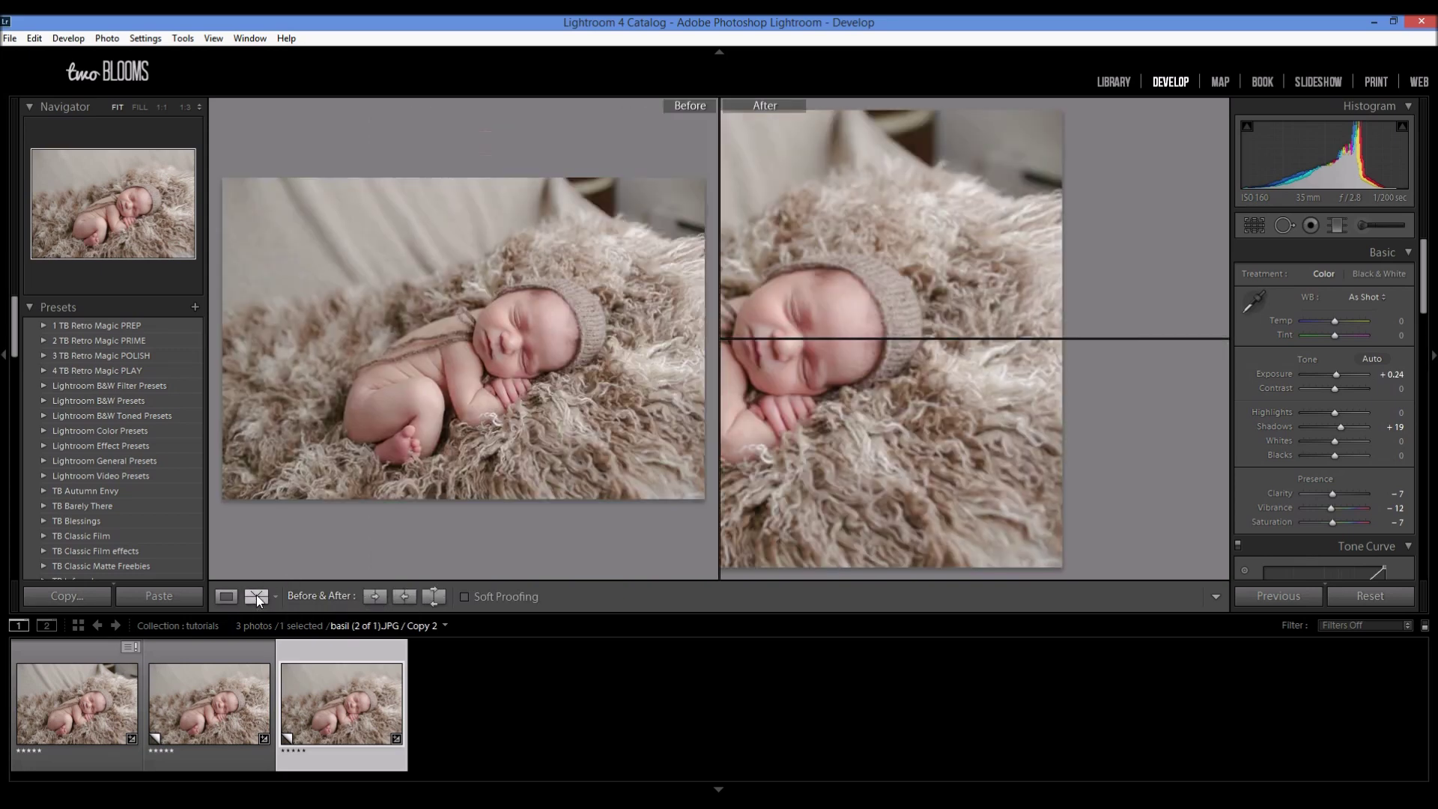
pyautogui.click(256, 595)
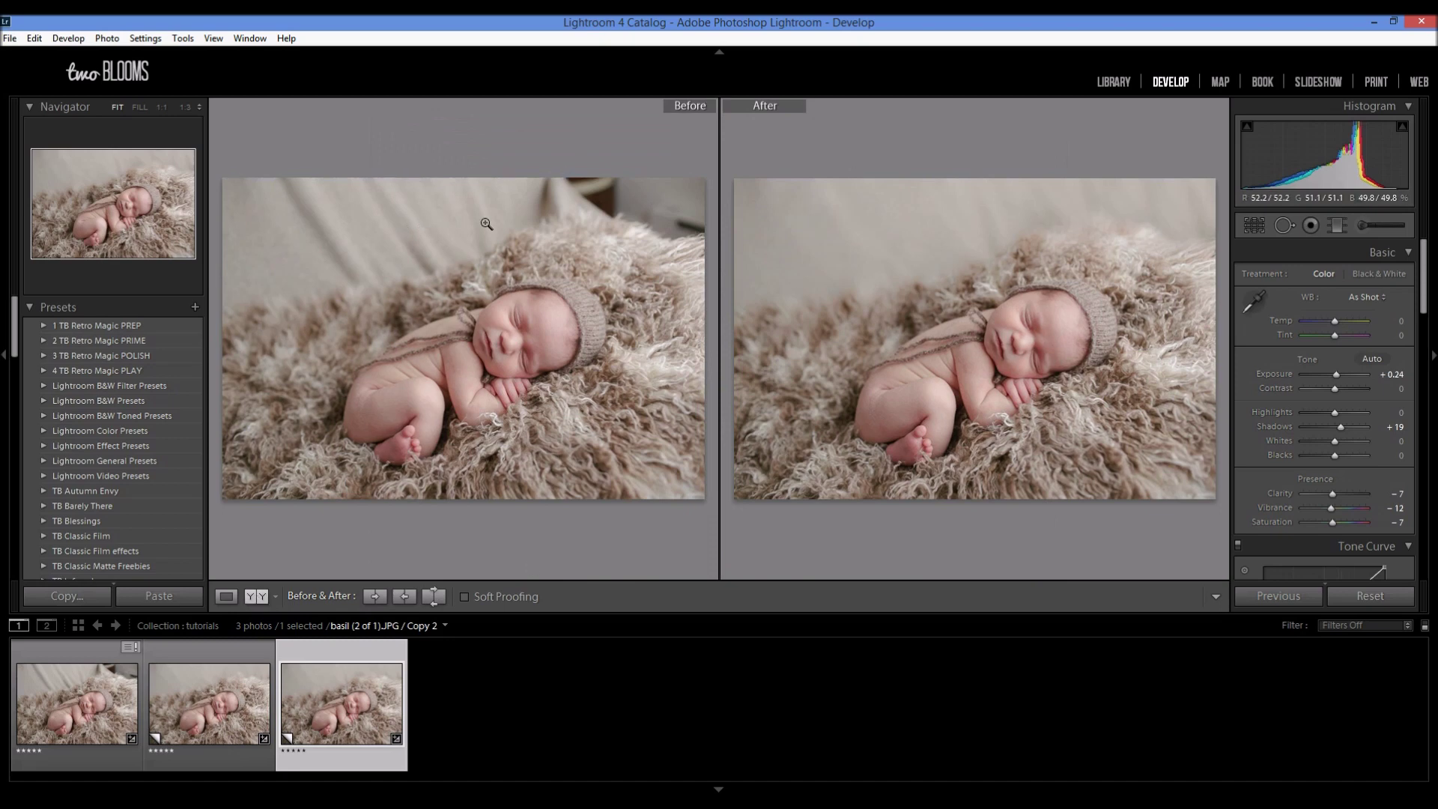